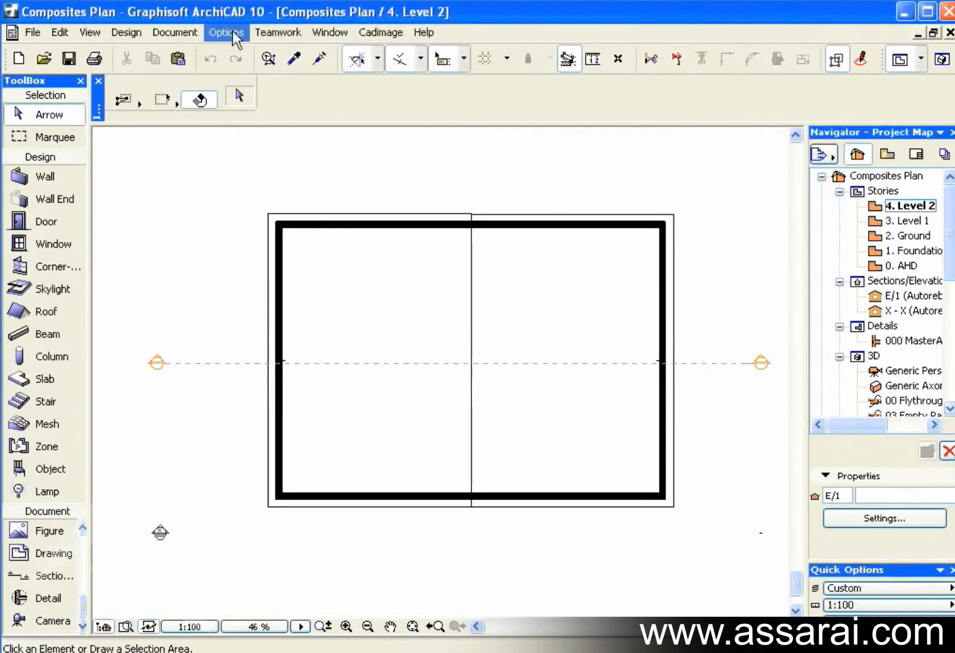
Step: Bring up Composite Structures and select the Wall Solid Existing 110 composite
click(232, 31)
mouse_move(274, 56)
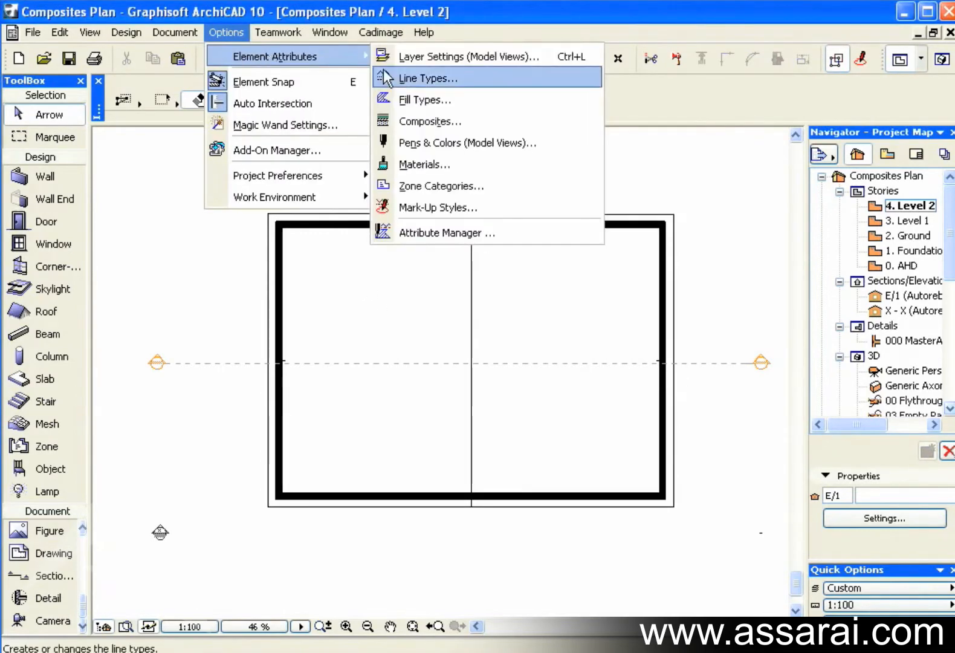
click(405, 120)
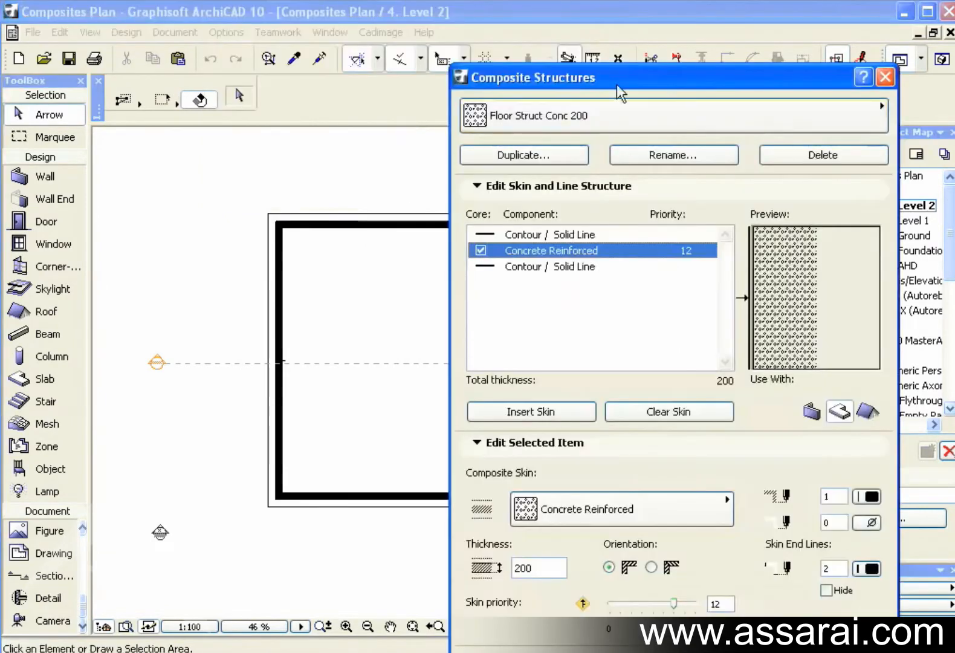
drag(619, 79, 347, 29)
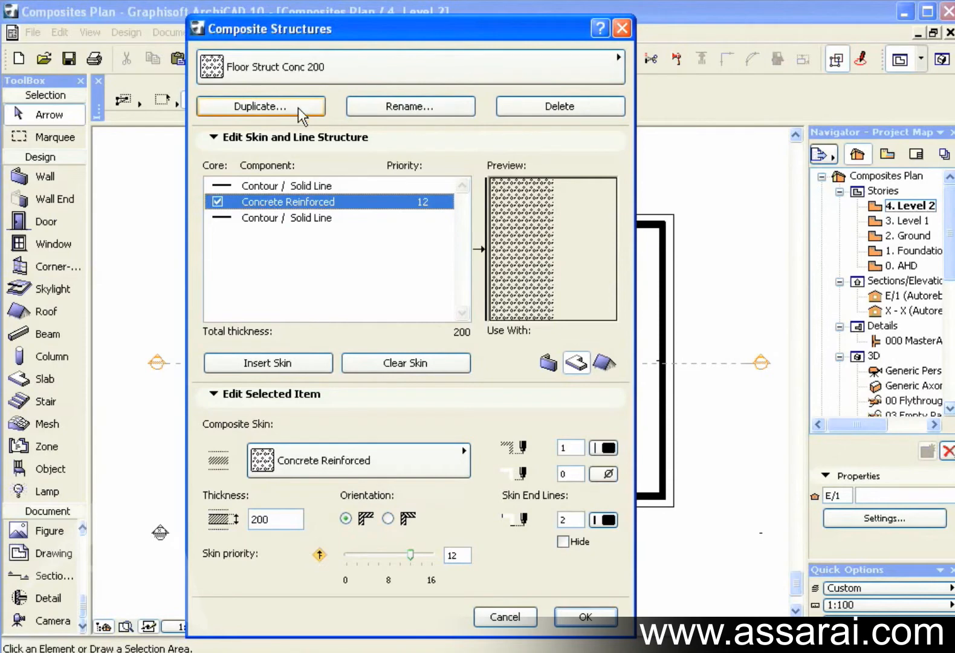
click(363, 67)
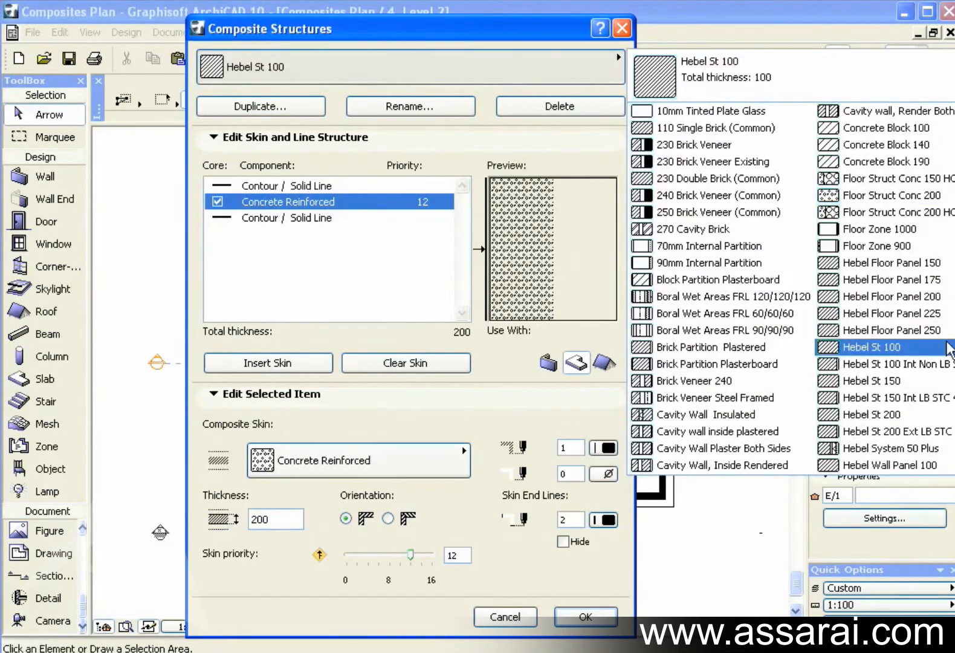
click(949, 365)
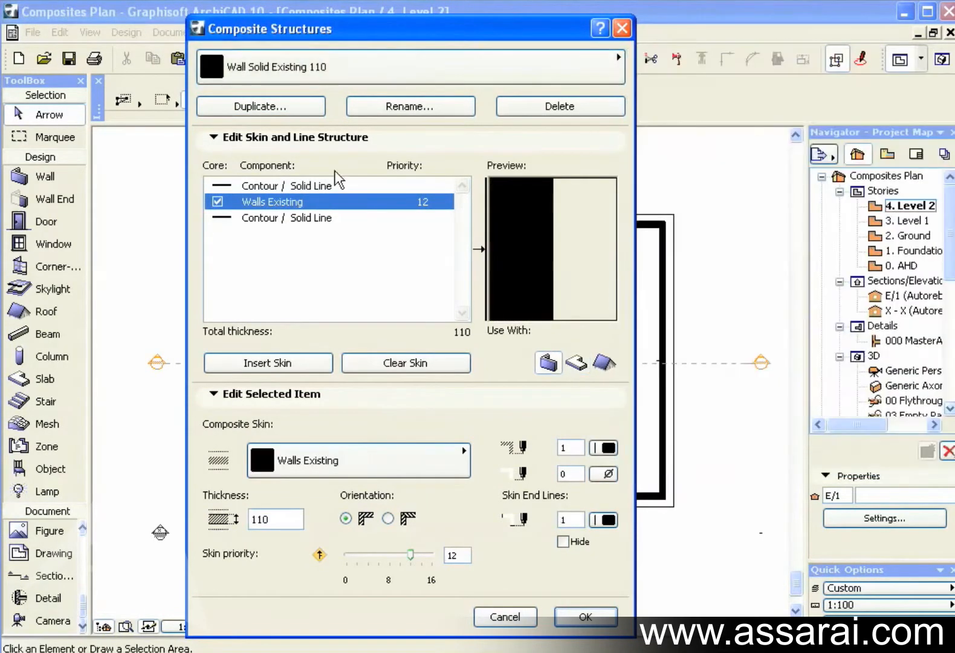
Step: Duplicate the composite and rename the copy '240 Brick Veneer'
click(287, 110)
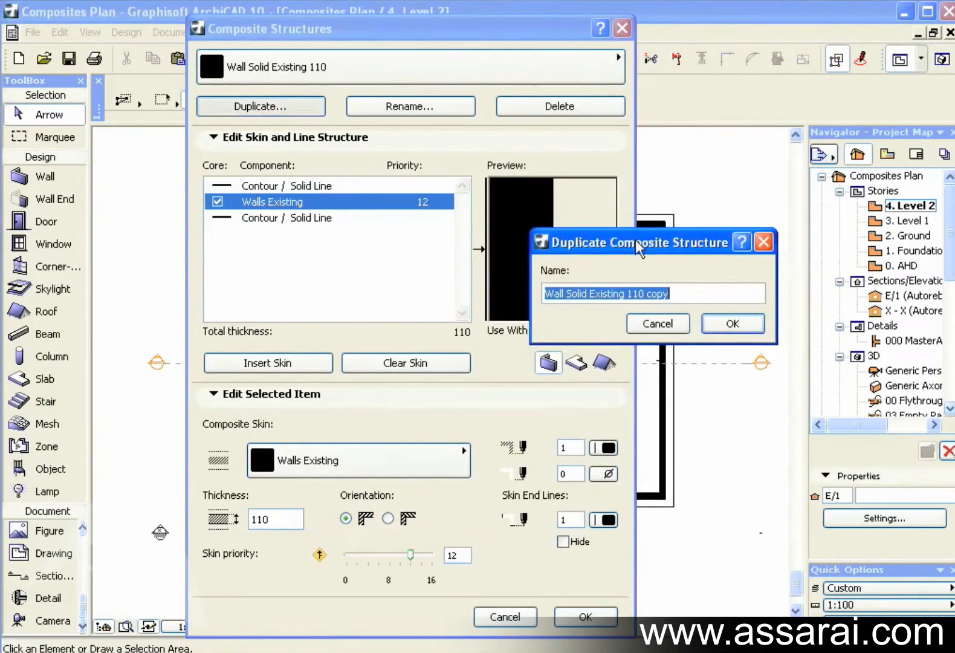
drag(639, 249, 445, 192)
click(534, 258)
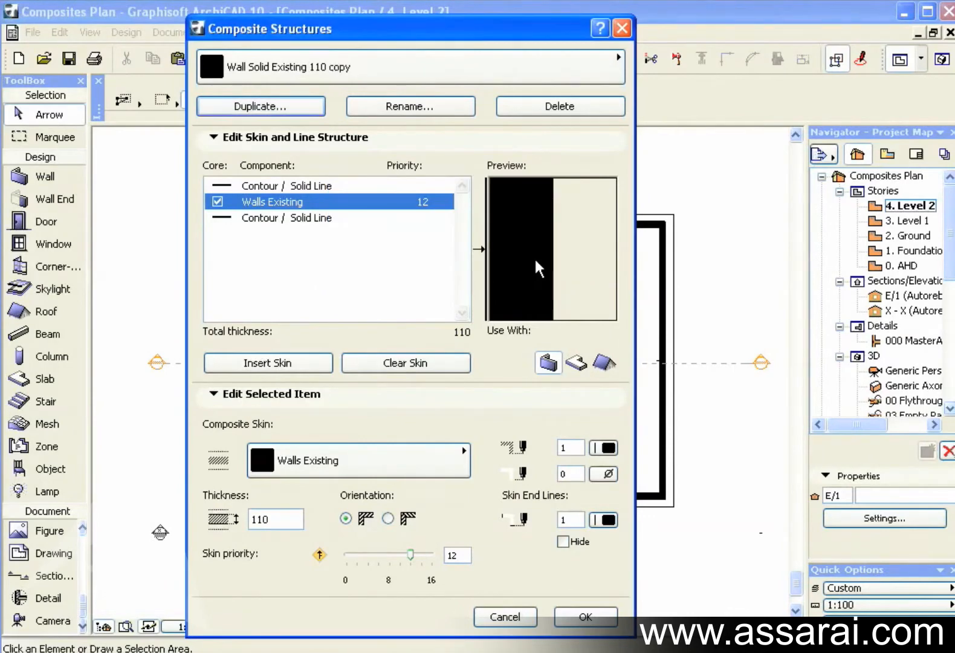
click(409, 107)
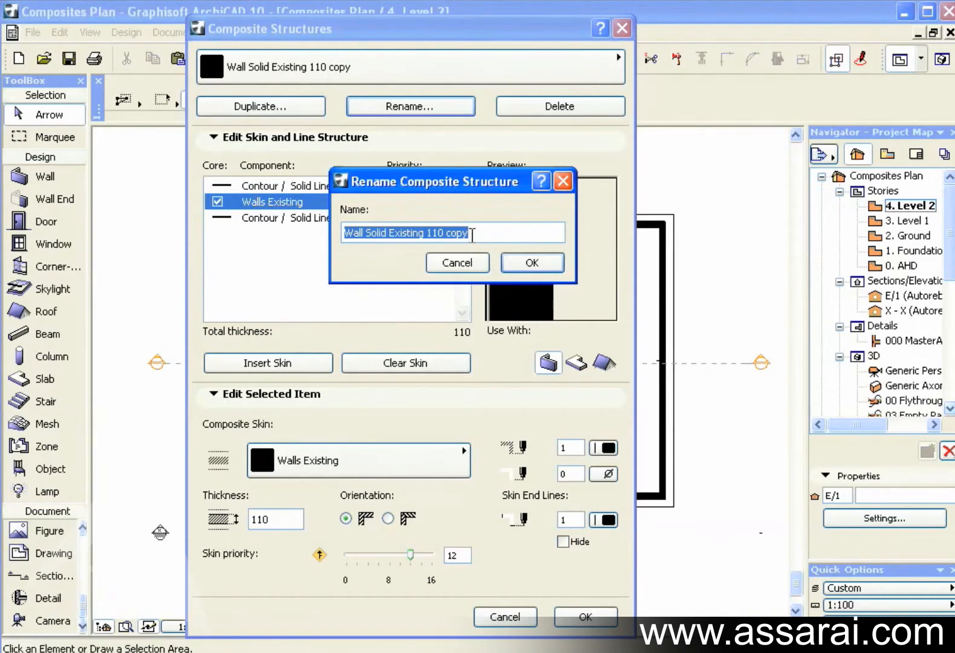
text(240)
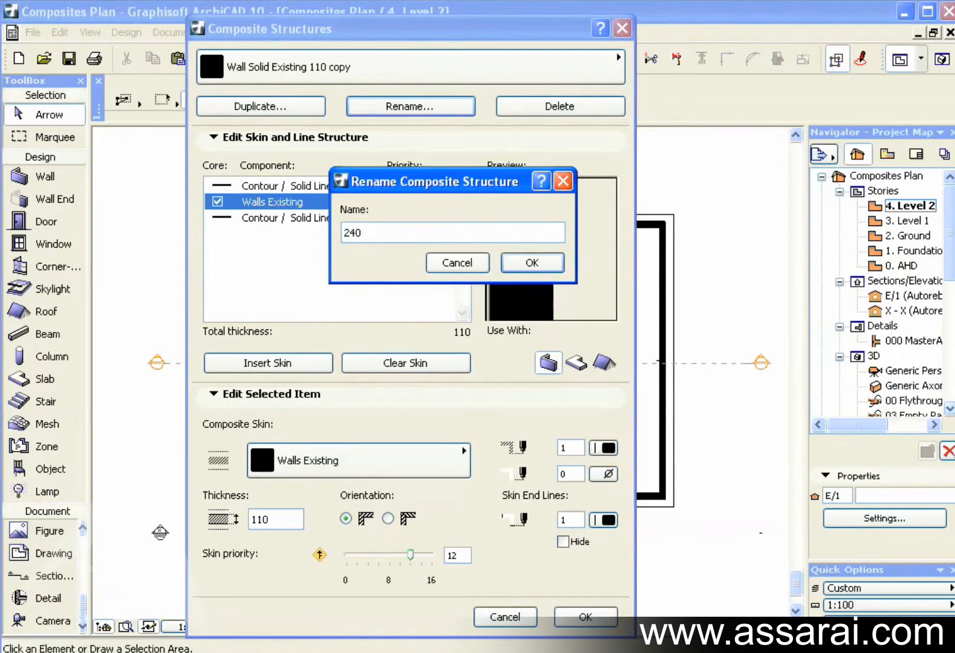
text( Brick V)
text(eneer)
click(532, 262)
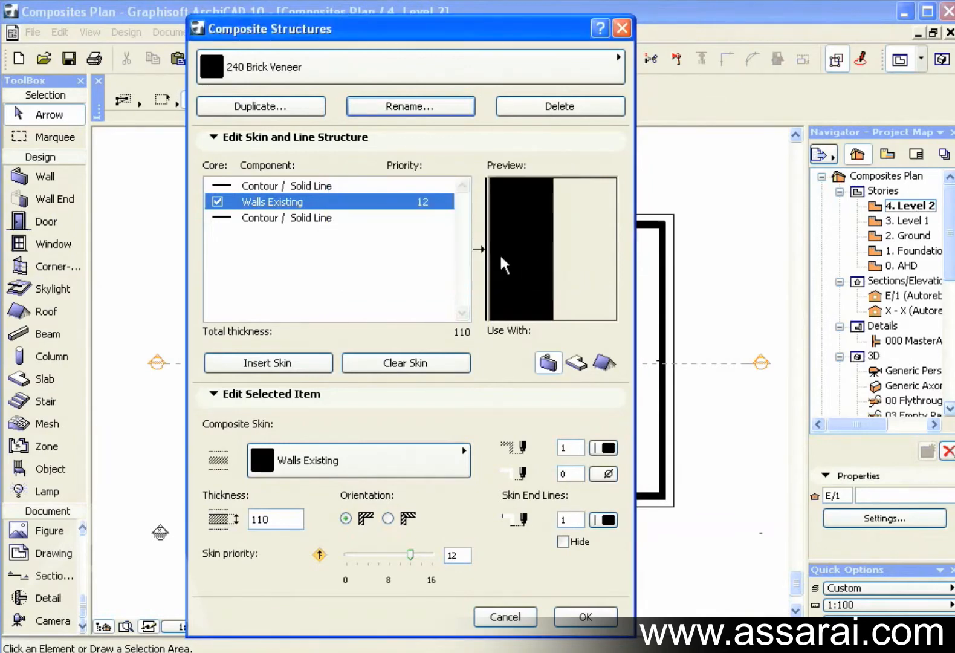
Step: Change the Walls Existing core skin's fill to Brickwork, keeping it 110 thick
click(321, 185)
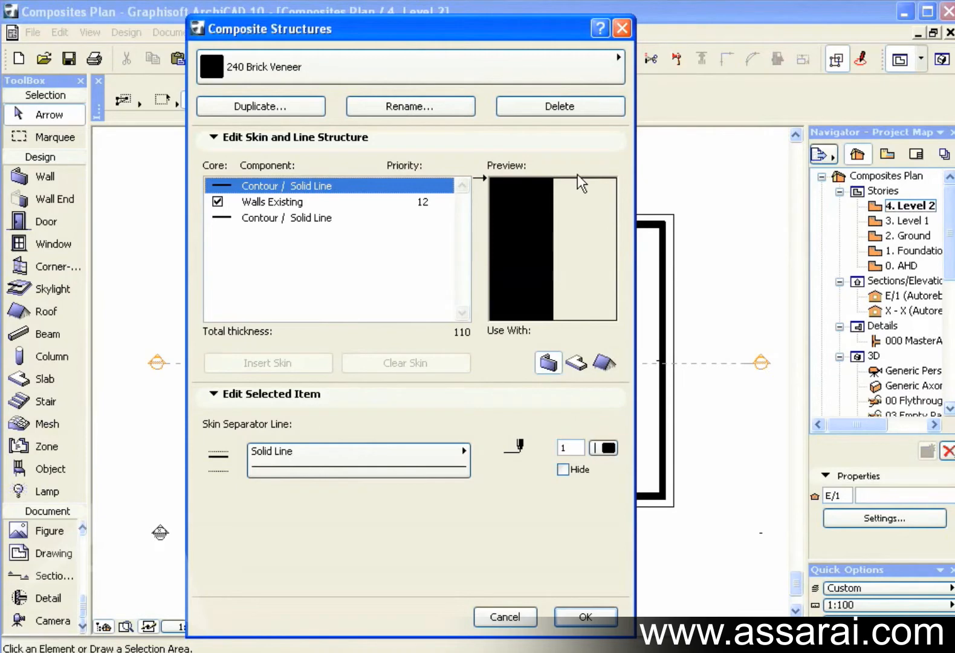
click(320, 203)
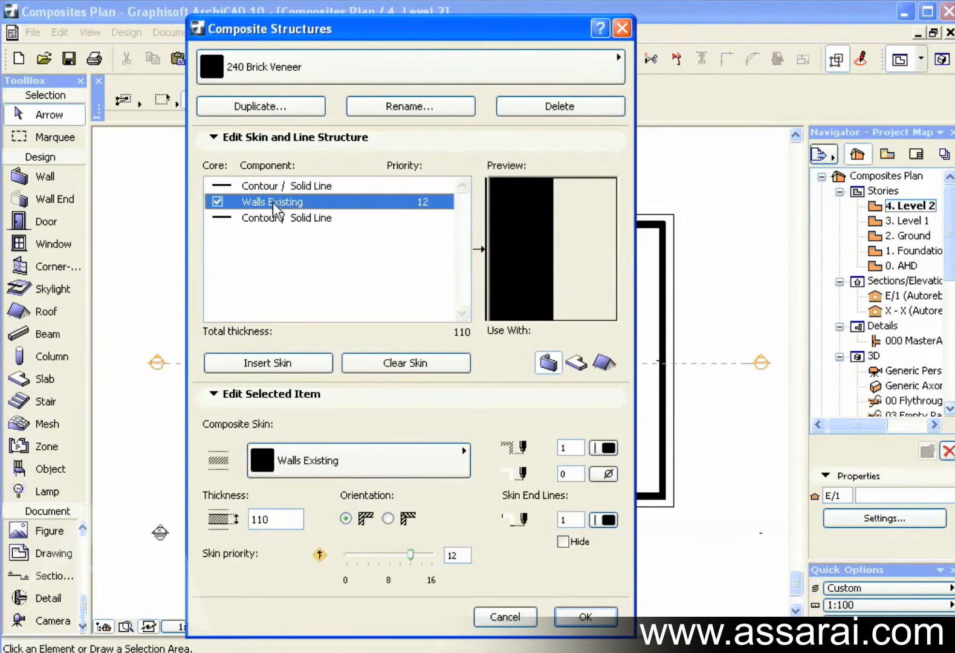
click(373, 459)
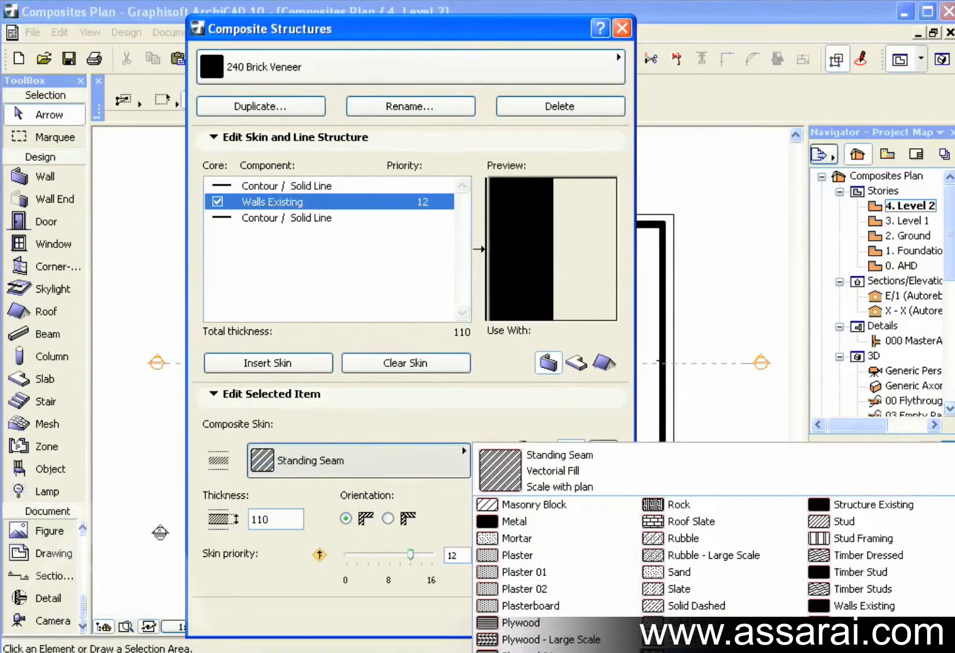
scroll(632, 621, down, 5)
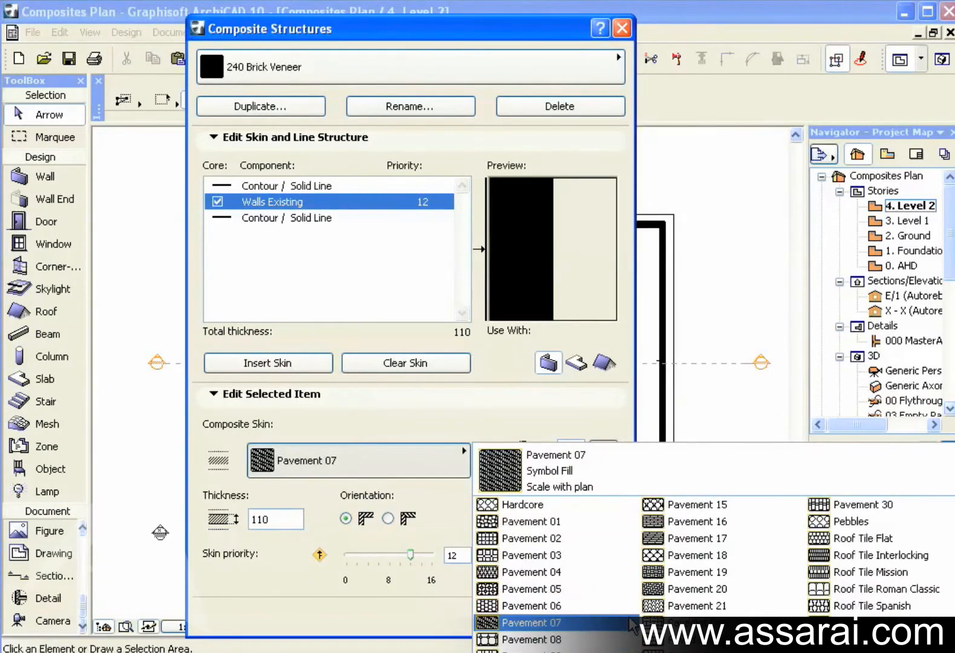
scroll(633, 620, up, 3)
scroll(633, 620, up, 3)
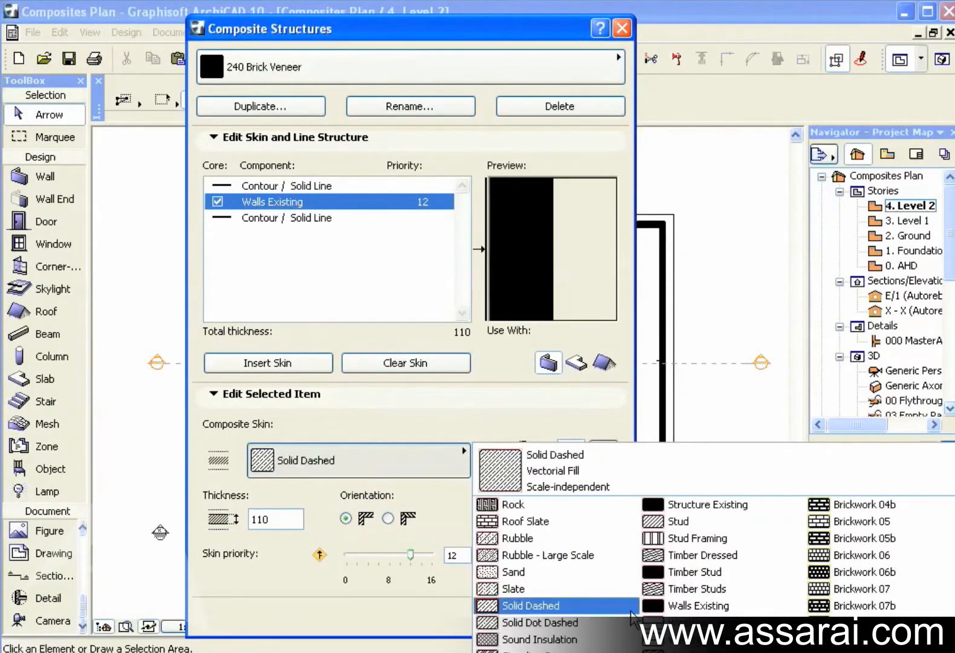
scroll(633, 618, up, 3)
scroll(632, 618, up, 3)
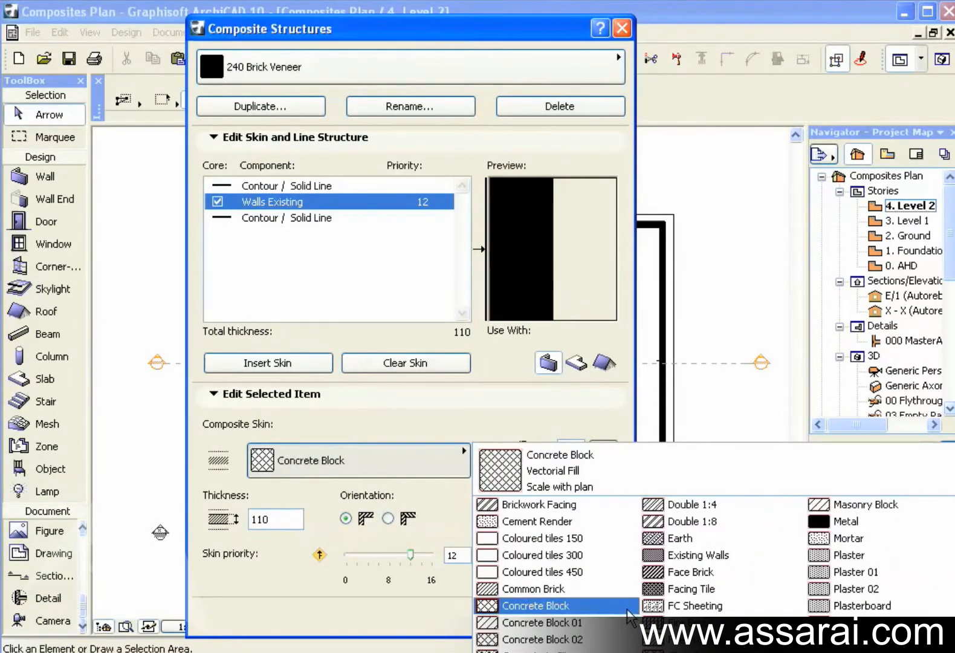
scroll(633, 618, up, 2)
scroll(629, 612, up, 3)
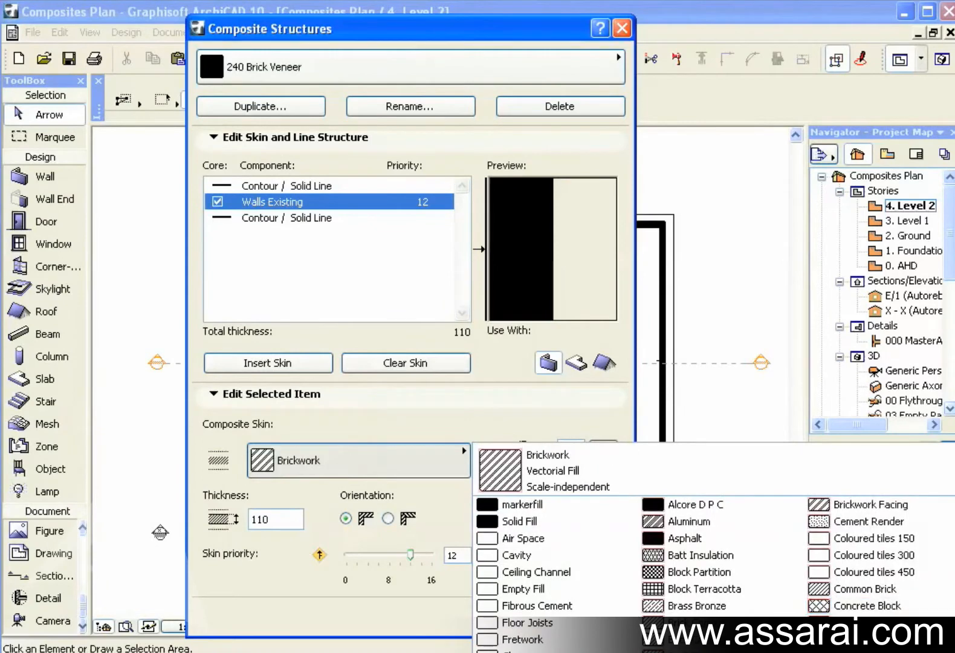
click(843, 606)
double_click(277, 519)
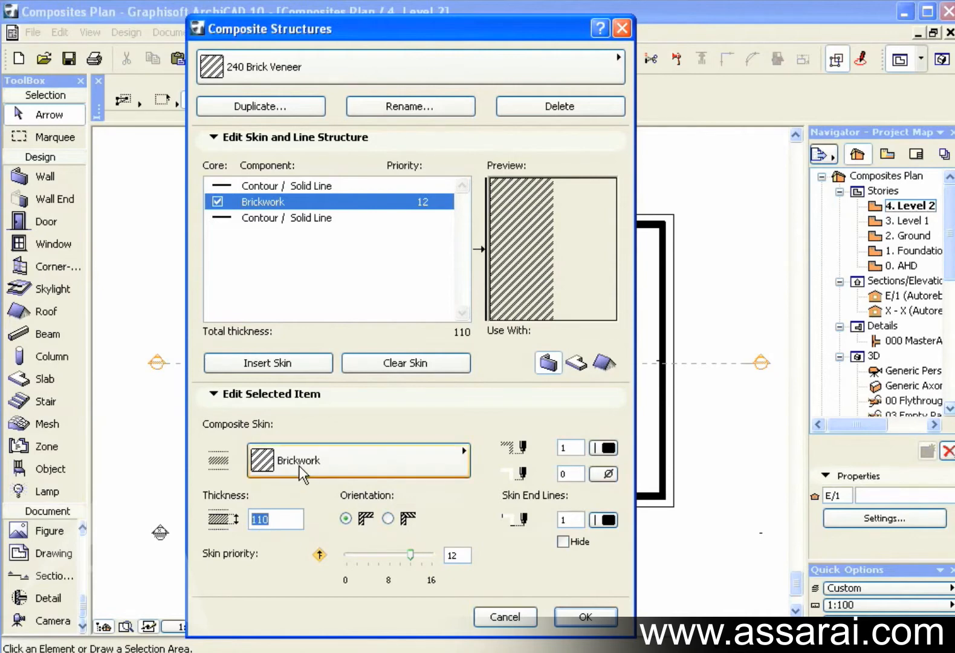
click(315, 217)
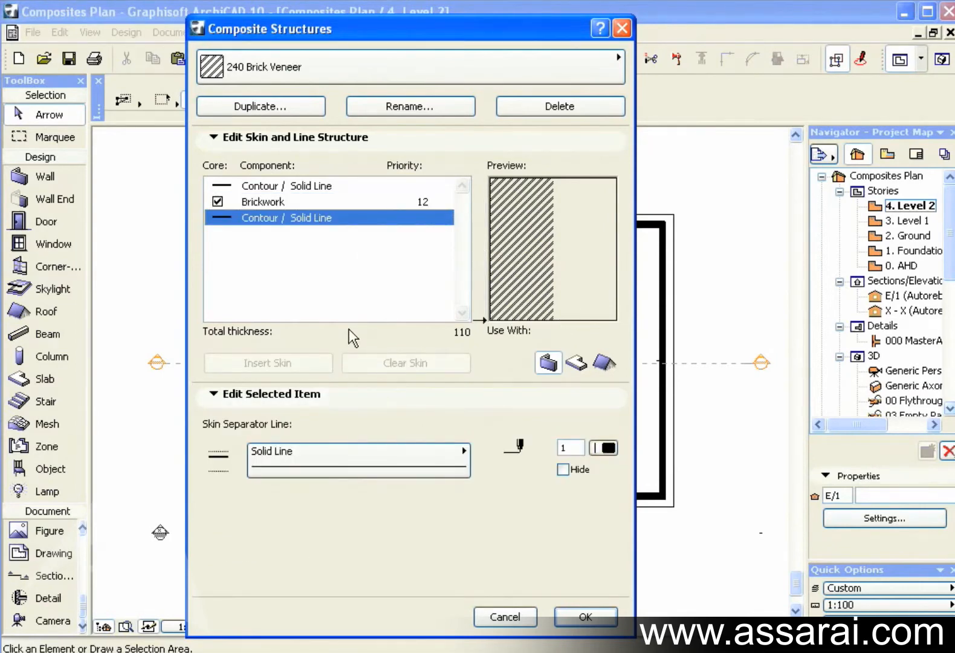
click(313, 202)
Step: Add a second skin and make it an Air Space 40 thick
click(267, 362)
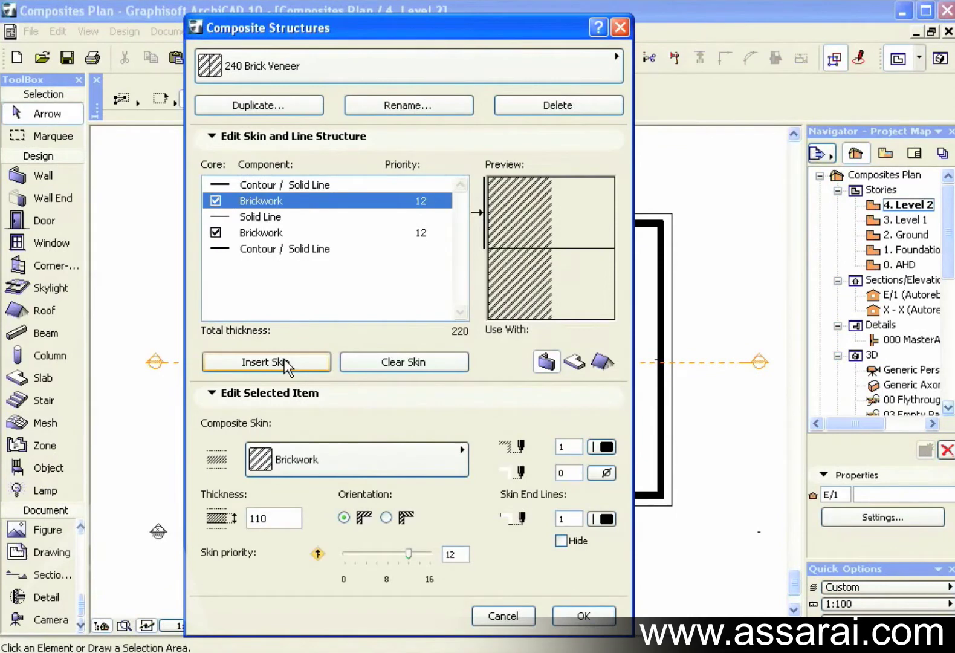
click(263, 234)
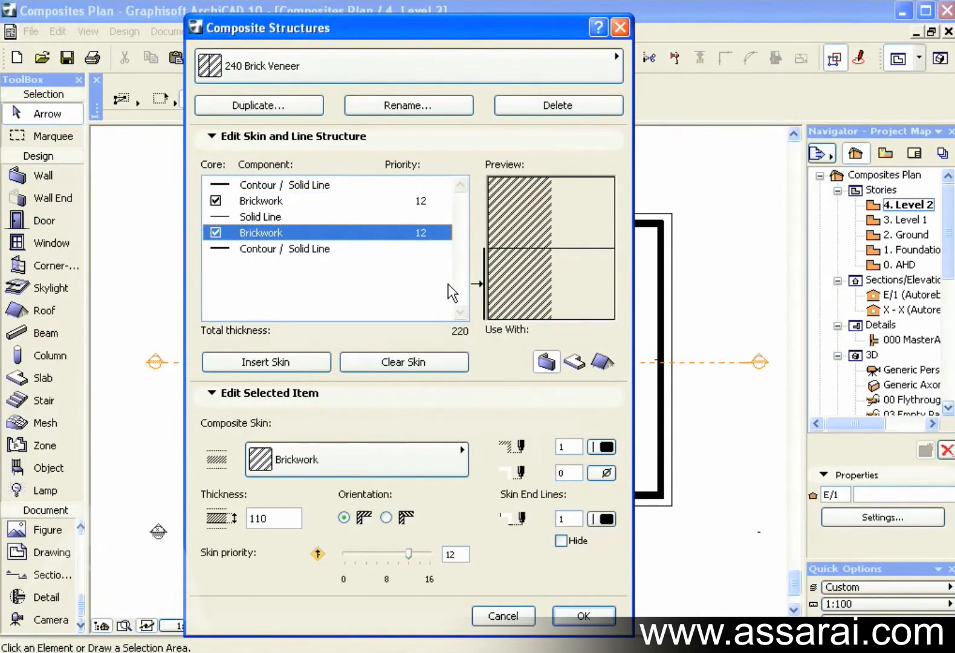
click(532, 238)
click(537, 288)
click(276, 185)
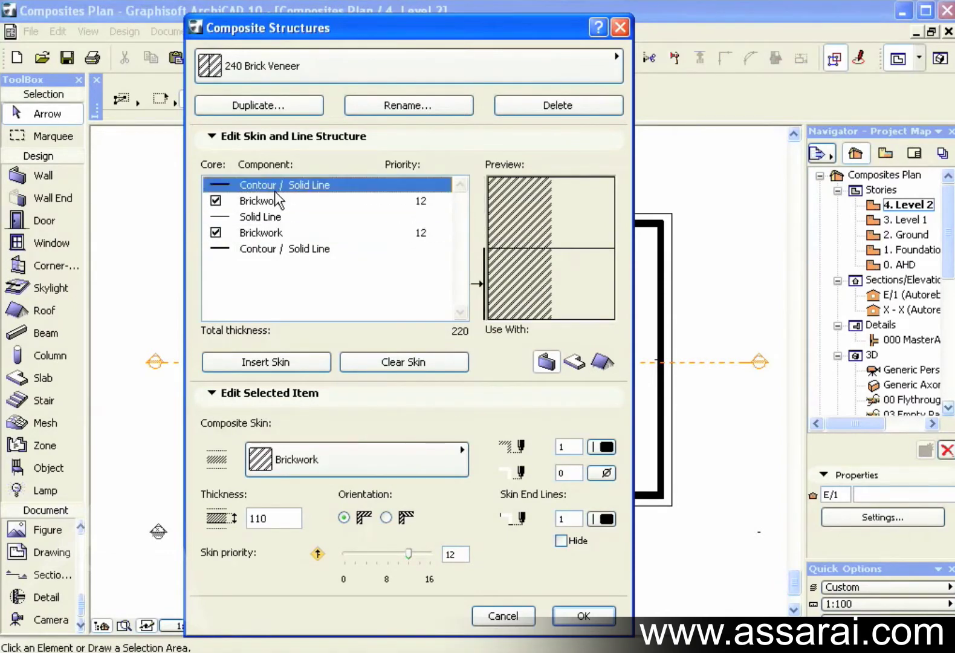
click(275, 232)
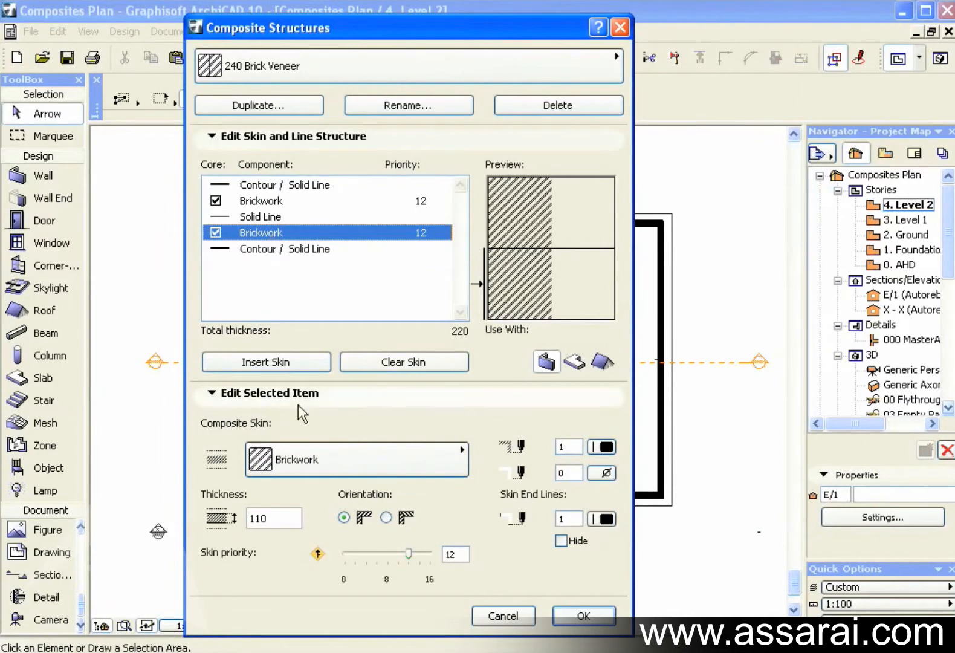
click(358, 459)
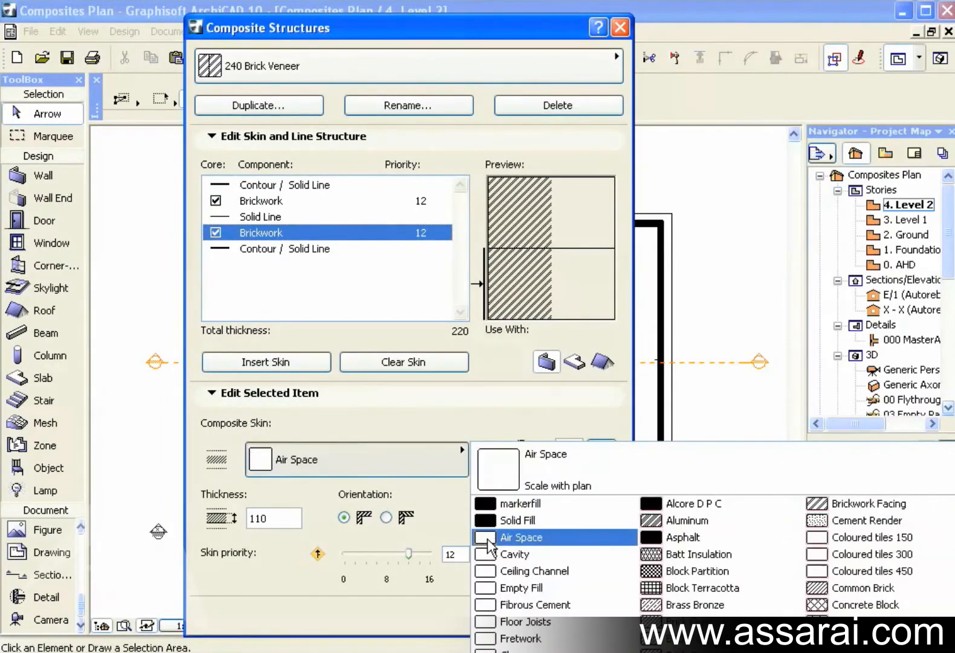
click(521, 537)
double_click(272, 519)
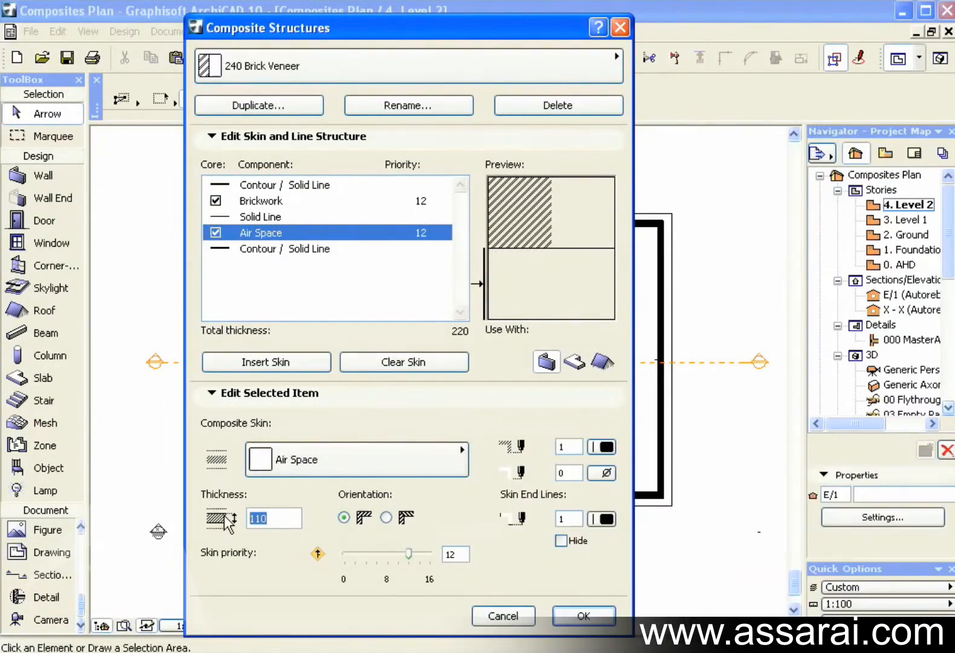
text(40)
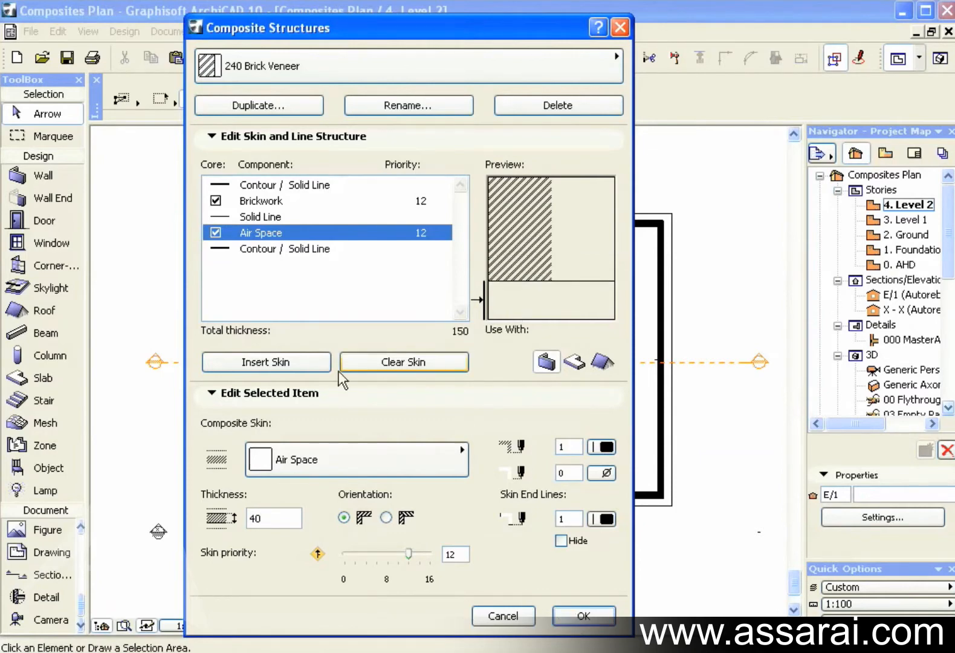
Step: Insert a markerfill skin 90 thick, then add a further skin
click(293, 360)
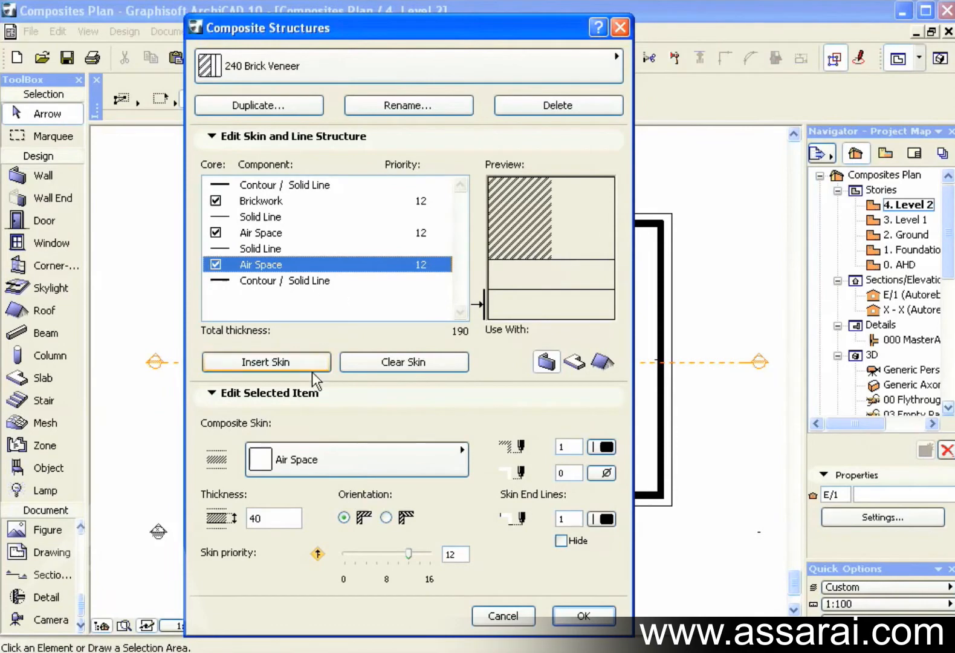
click(359, 459)
click(487, 504)
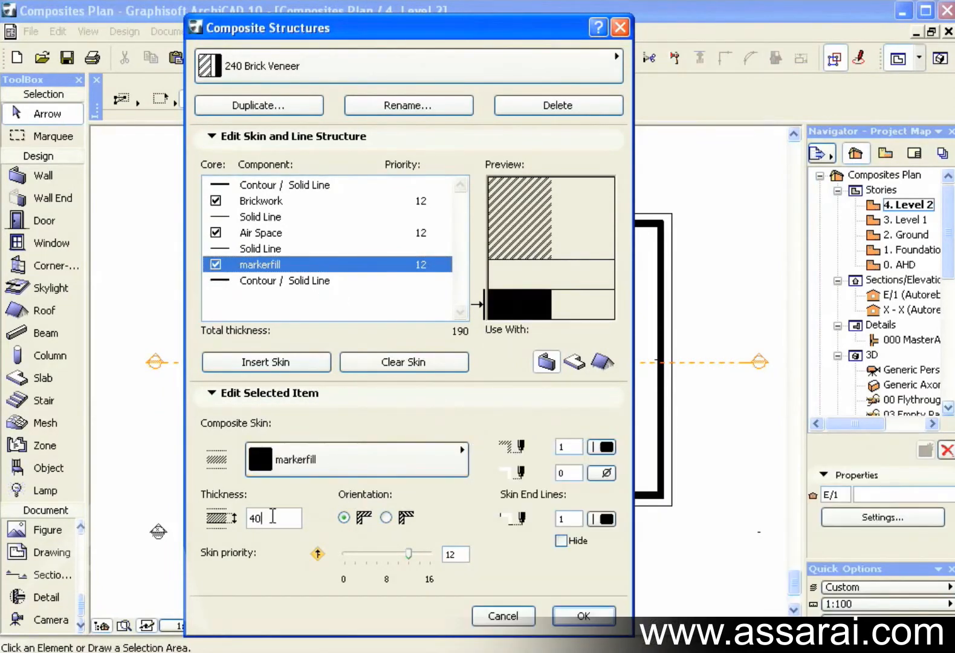
double_click(258, 517)
text(90)
click(354, 457)
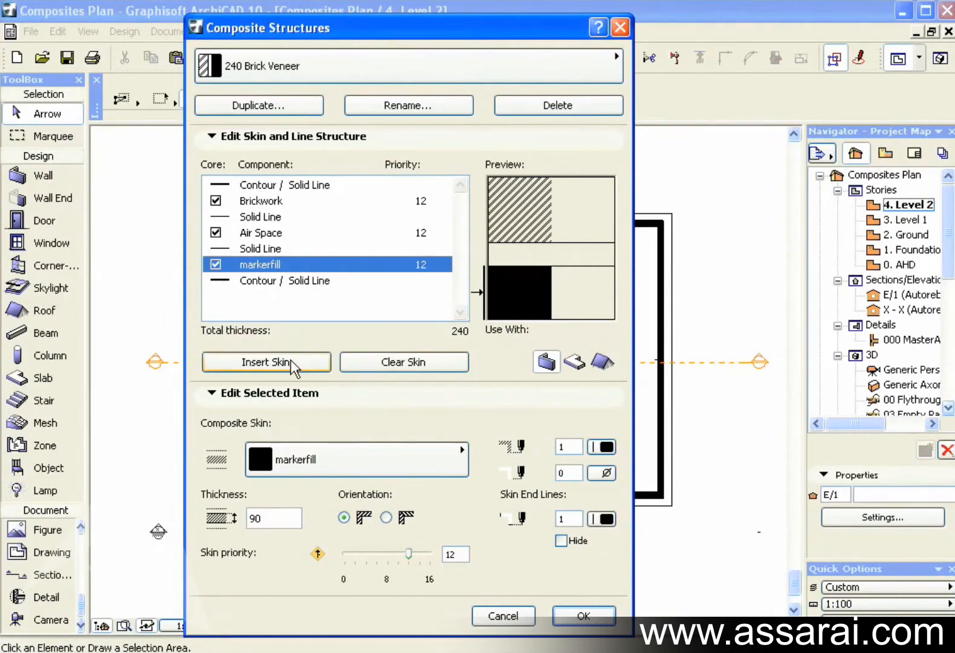
click(265, 362)
Step: Make the new skin a 10-thick Cut Stone lining outside the core and save the composite
click(268, 296)
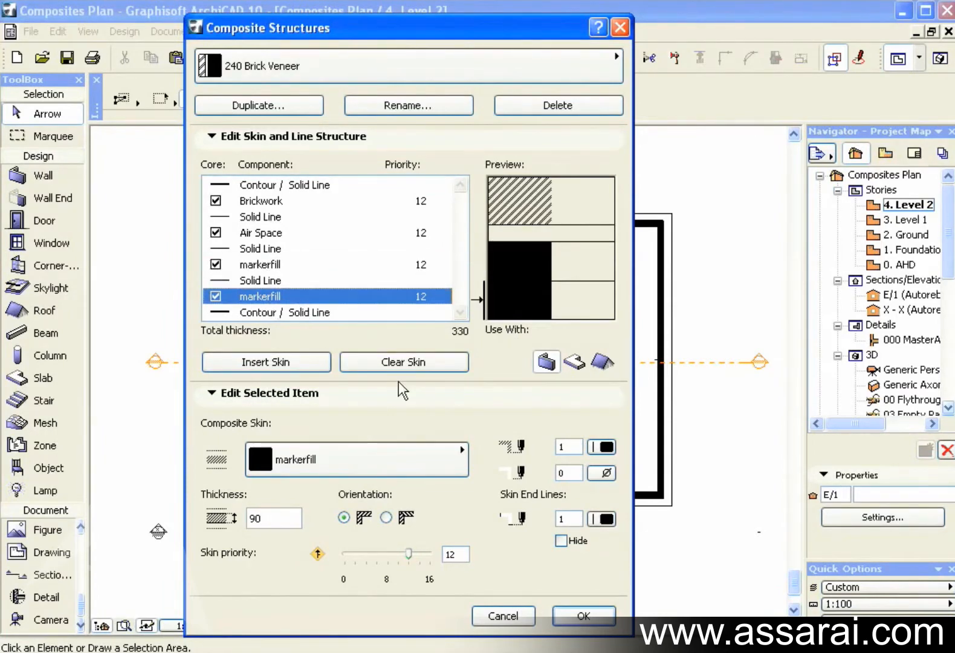
click(357, 459)
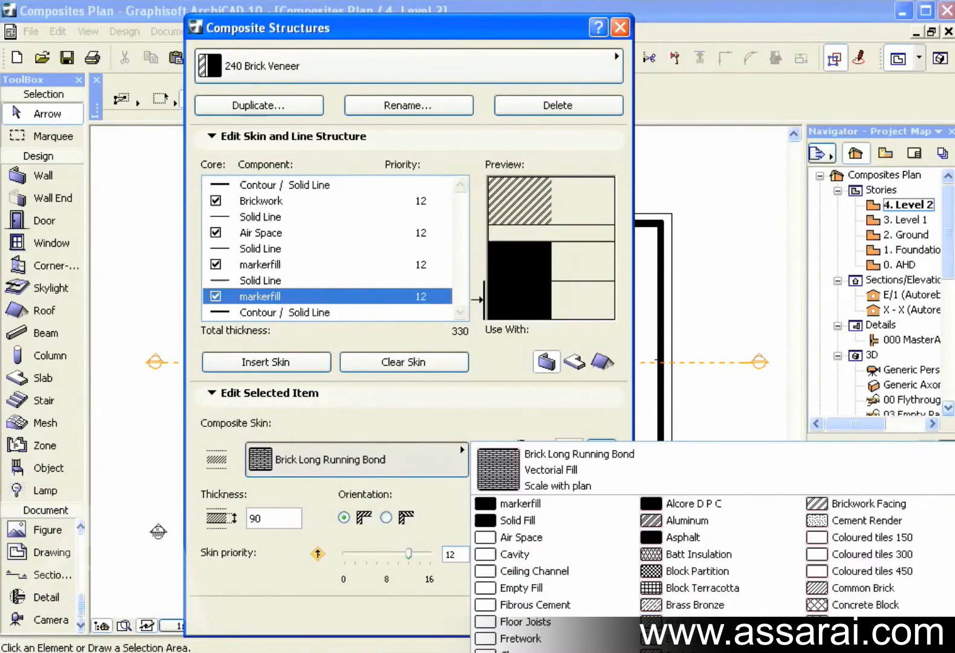
click(547, 453)
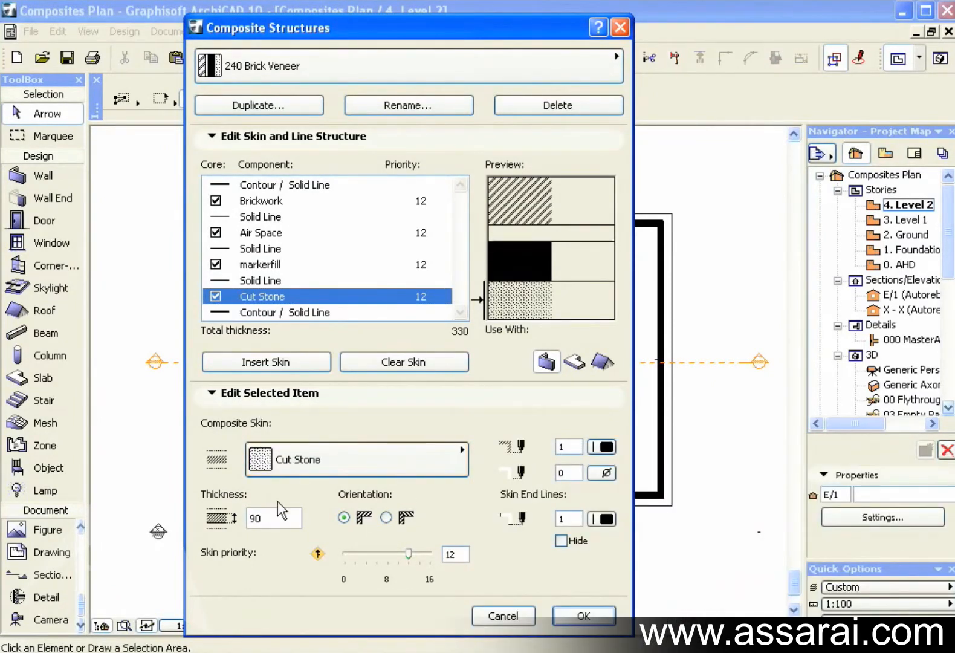
double_click(261, 517)
text(10)
key(Tab)
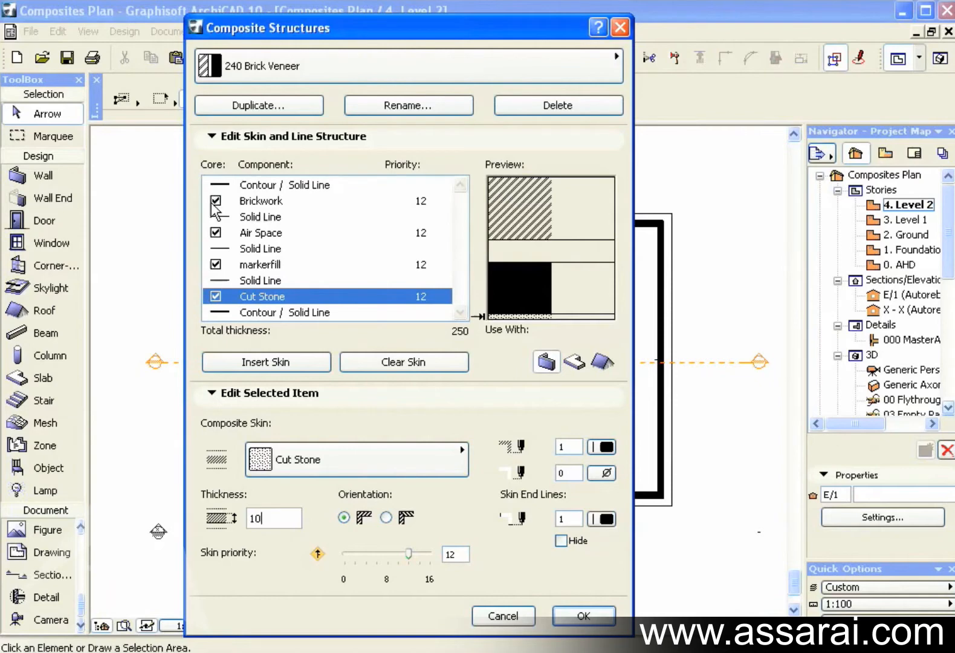
click(216, 296)
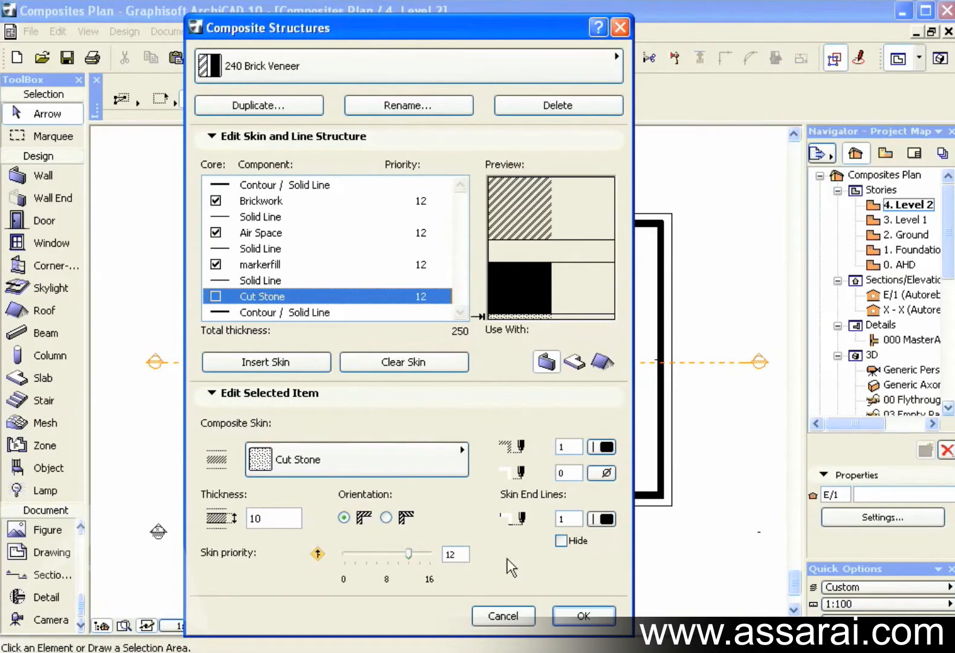
click(584, 616)
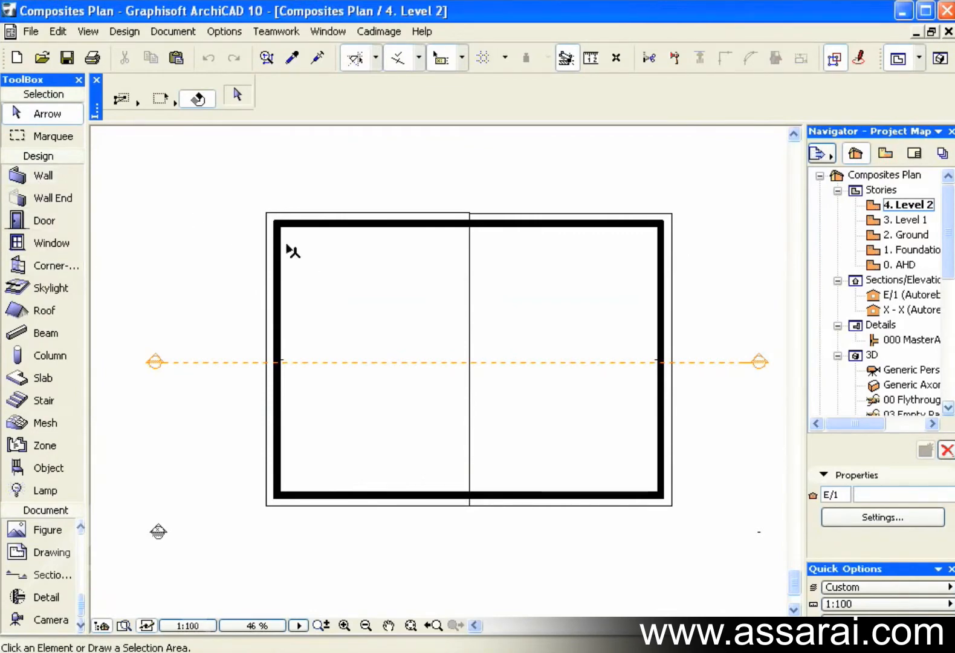
Step: Select all four walls and set their Cut Fill to the 240 Brick Veneer composite
click(55, 177)
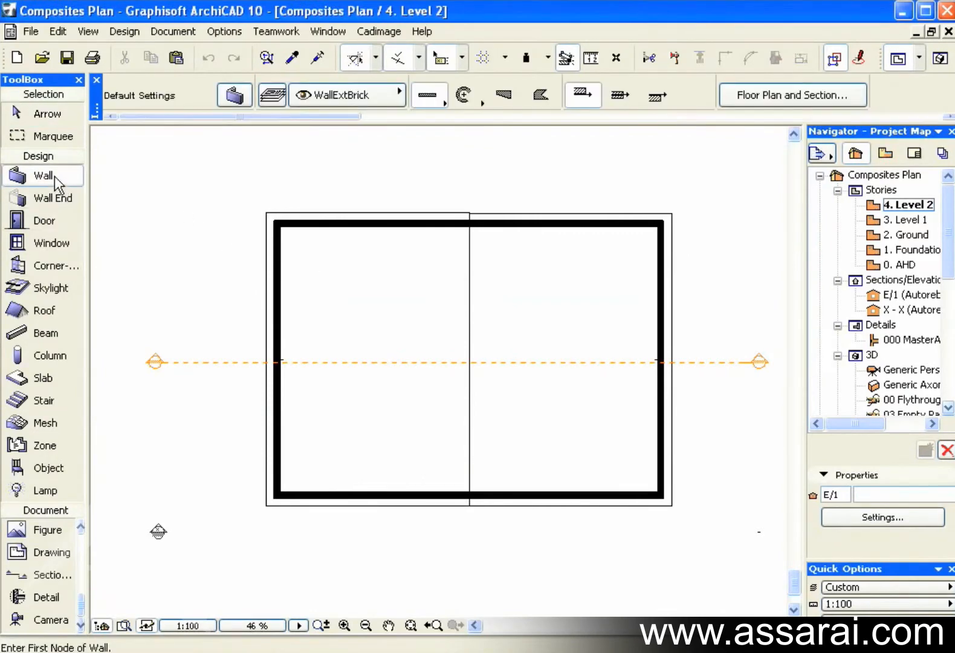
key(ctrl+a)
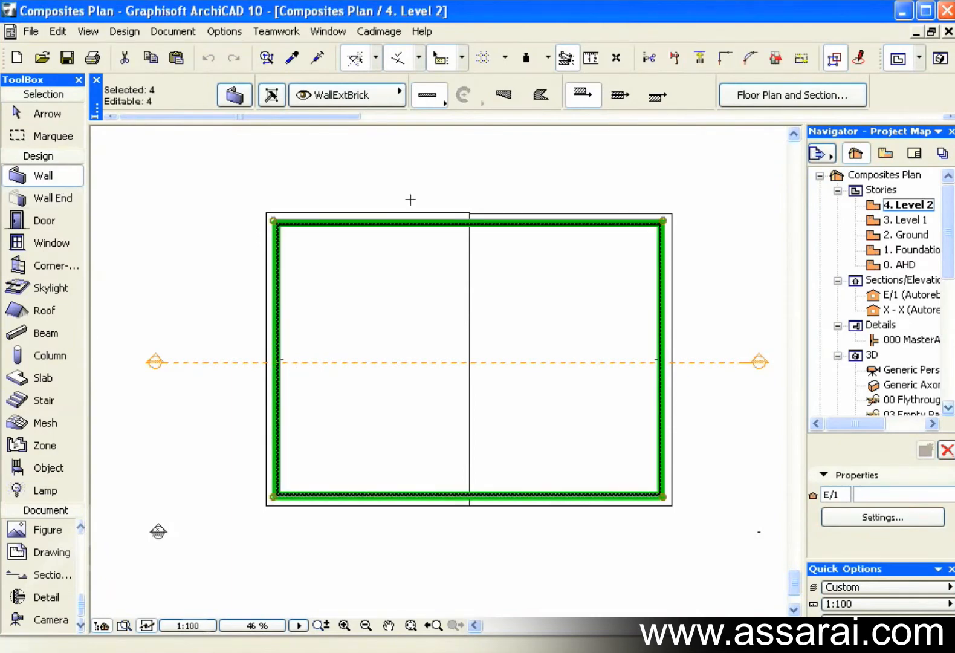
click(234, 96)
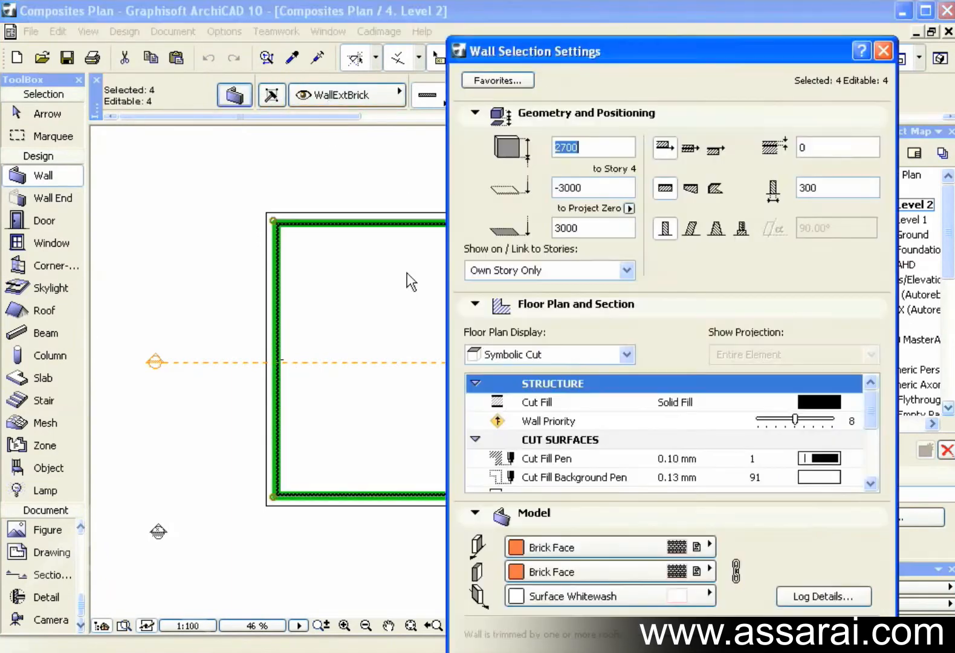
drag(680, 50, 478, 22)
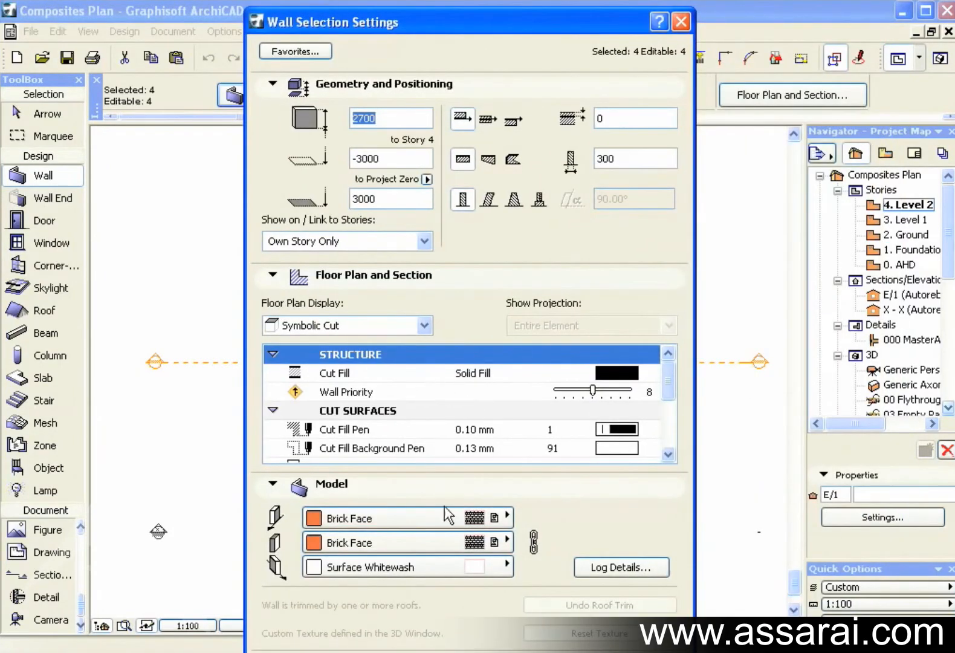
click(618, 374)
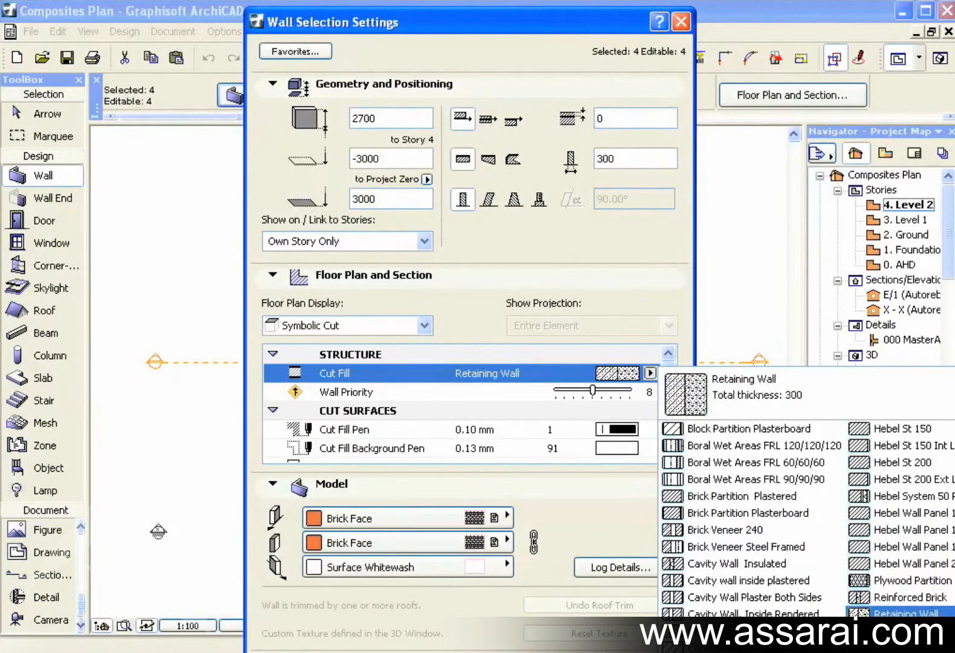
scroll(927, 602, down, 5)
key(Return)
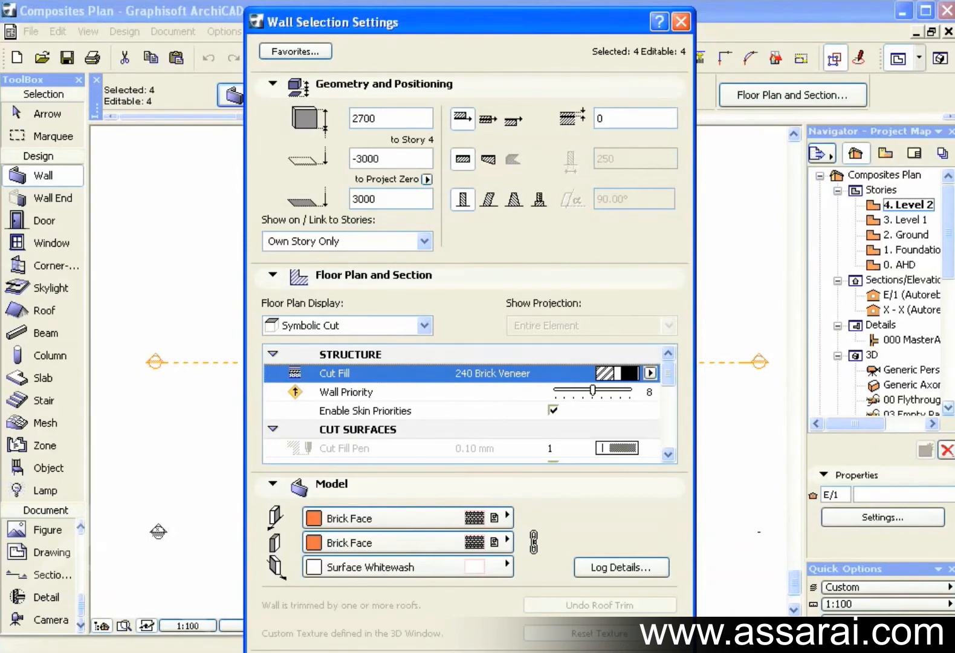
key(Return)
click(700, 270)
scroll(666, 282, up, 3)
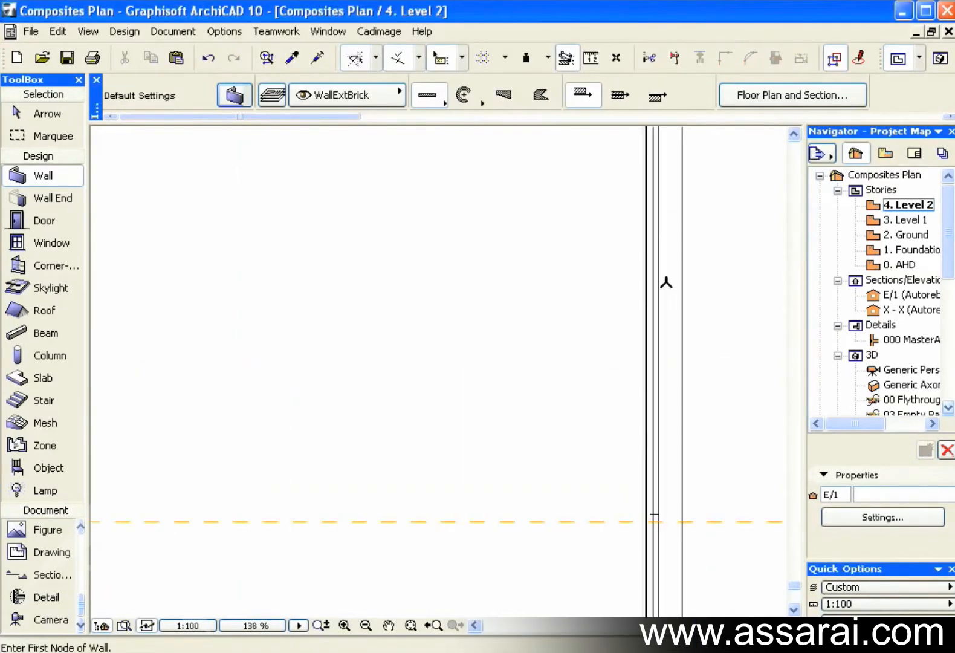
scroll(666, 282, up, 2)
scroll(666, 282, up, 2)
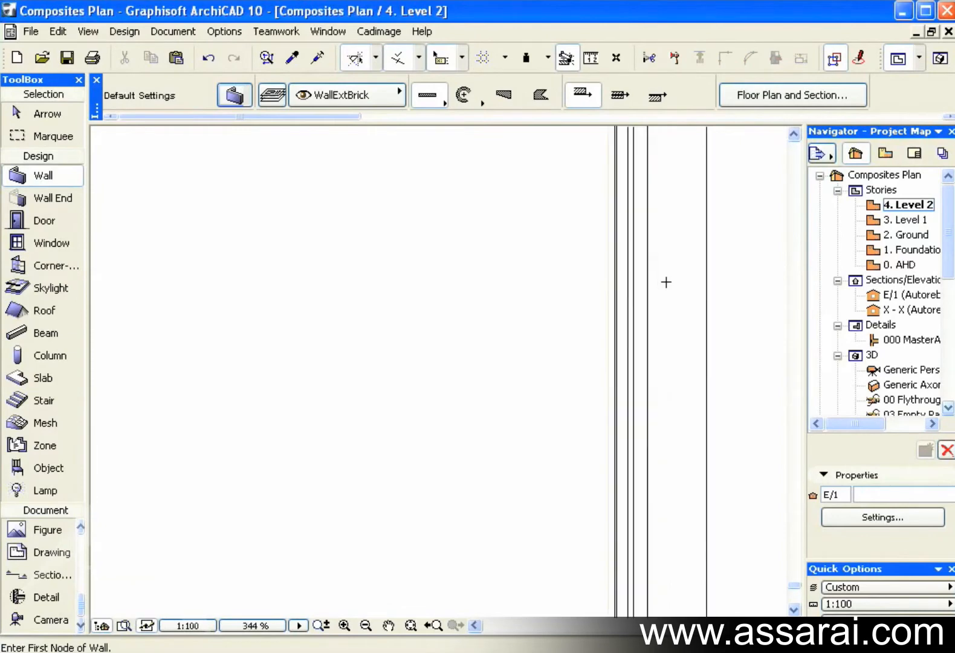
scroll(666, 282, up, 2)
scroll(666, 282, up, 3)
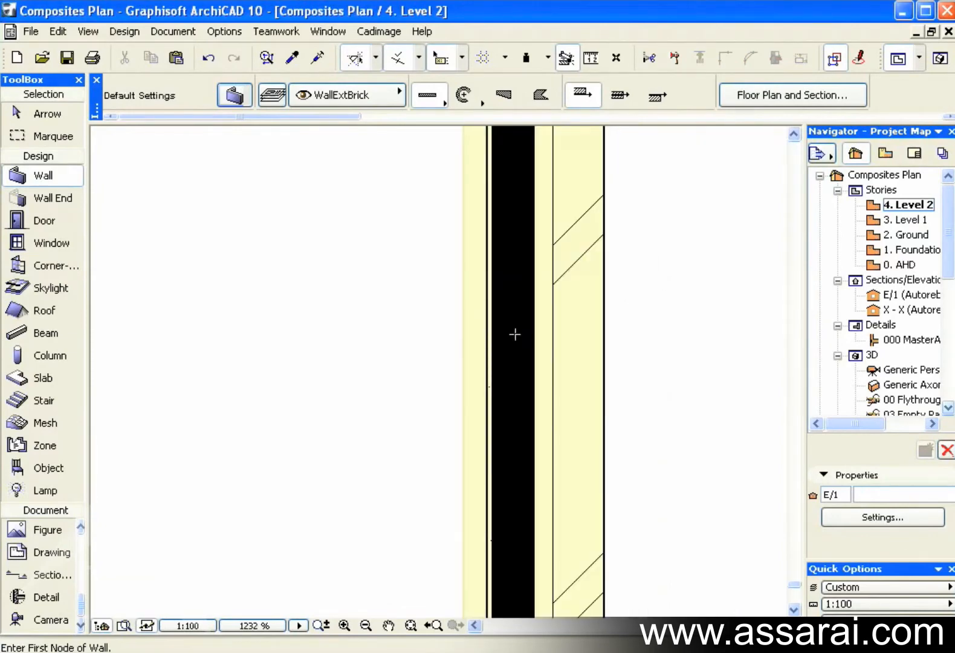
scroll(661, 356, down, 3)
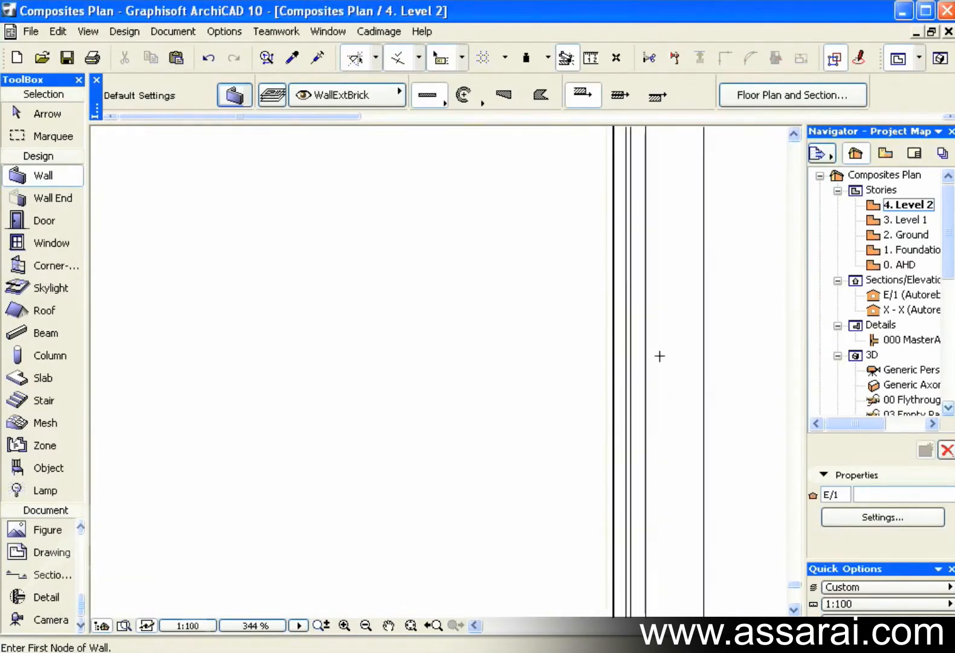
scroll(661, 356, down, 3)
scroll(661, 356, down, 2)
scroll(661, 356, down, 2)
Step: Recentre the plan and pick the Level 1 story in the Navigator
middle_drag(681, 333, 688, 263)
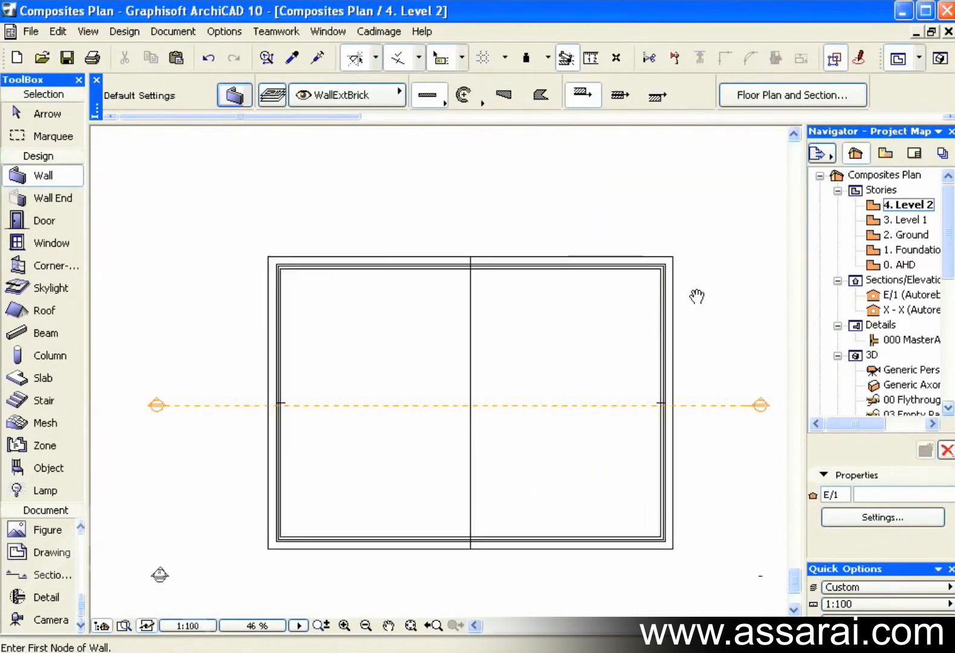
click(903, 219)
Step: On Level 1, select all walls and set their Cut Fill to 240 Brick Veneer
double_click(903, 220)
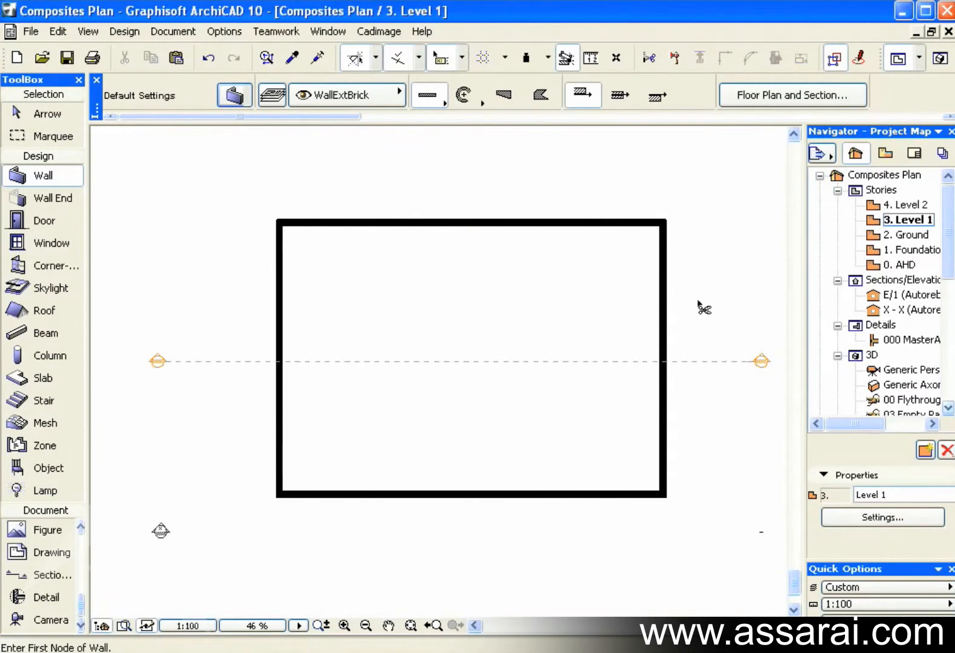
key(ctrl+a)
click(233, 95)
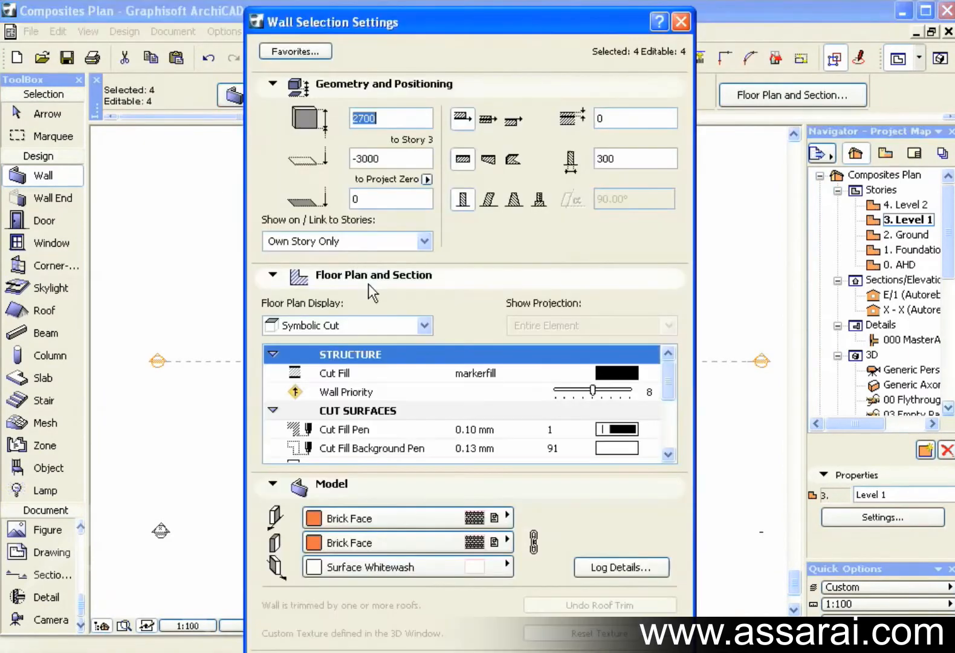
click(617, 373)
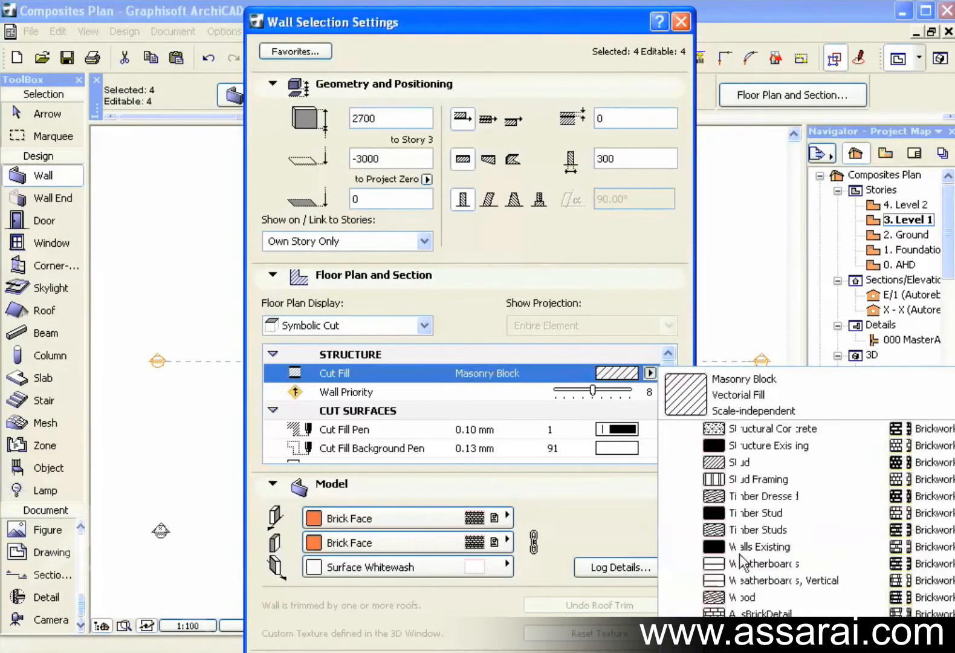
scroll(745, 523, down, 5)
scroll(763, 563, up, 5)
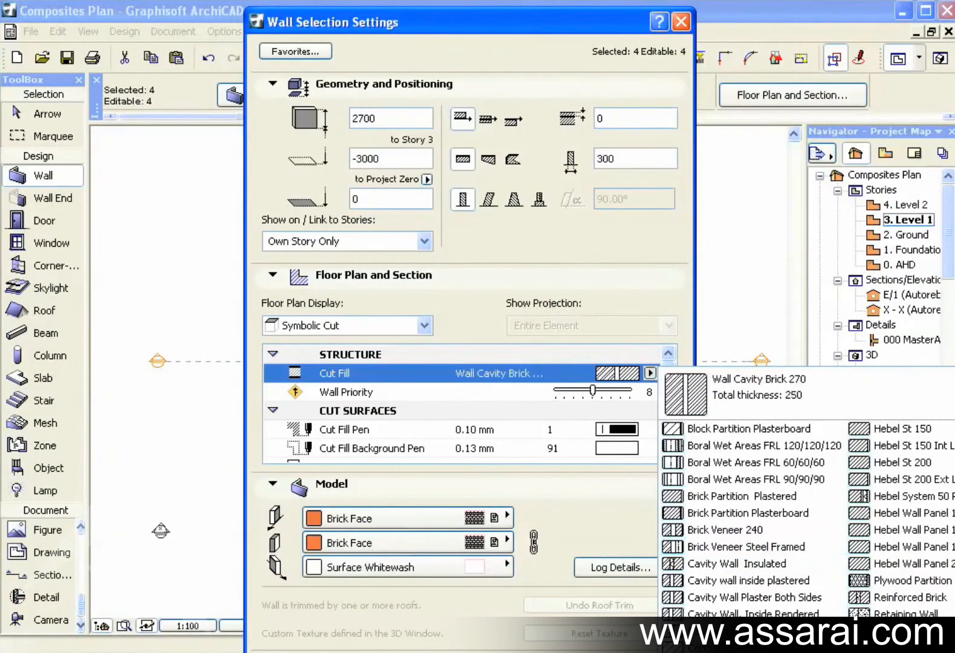
scroll(763, 563, up, 3)
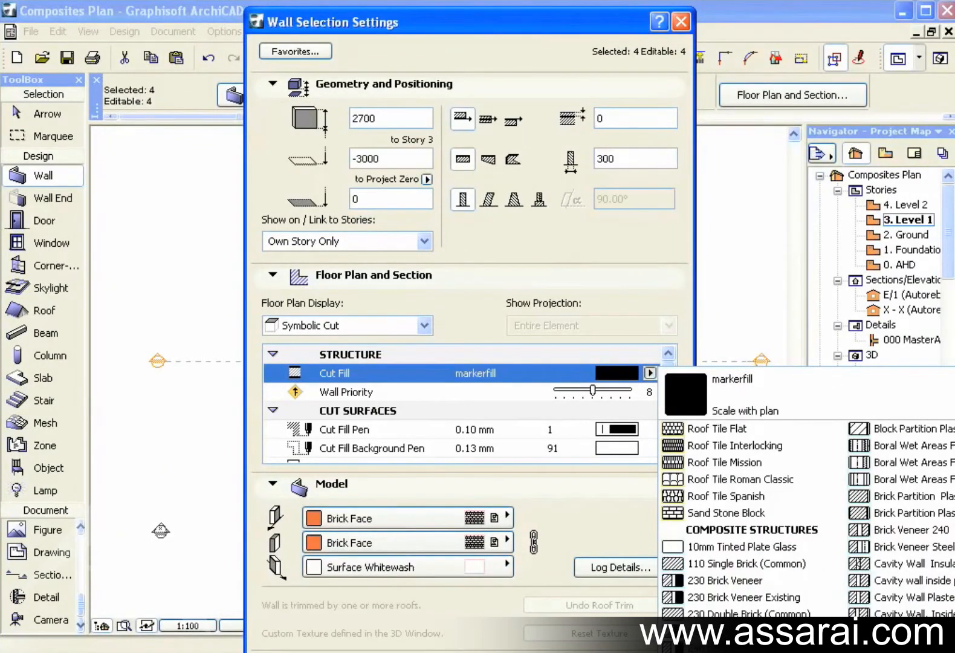
click(745, 579)
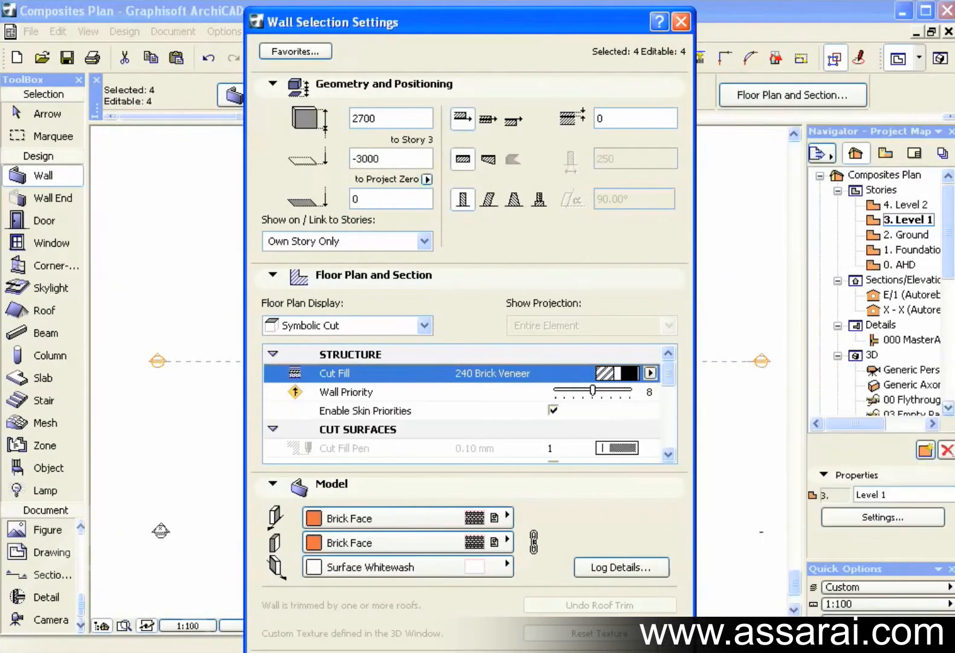
key(Return)
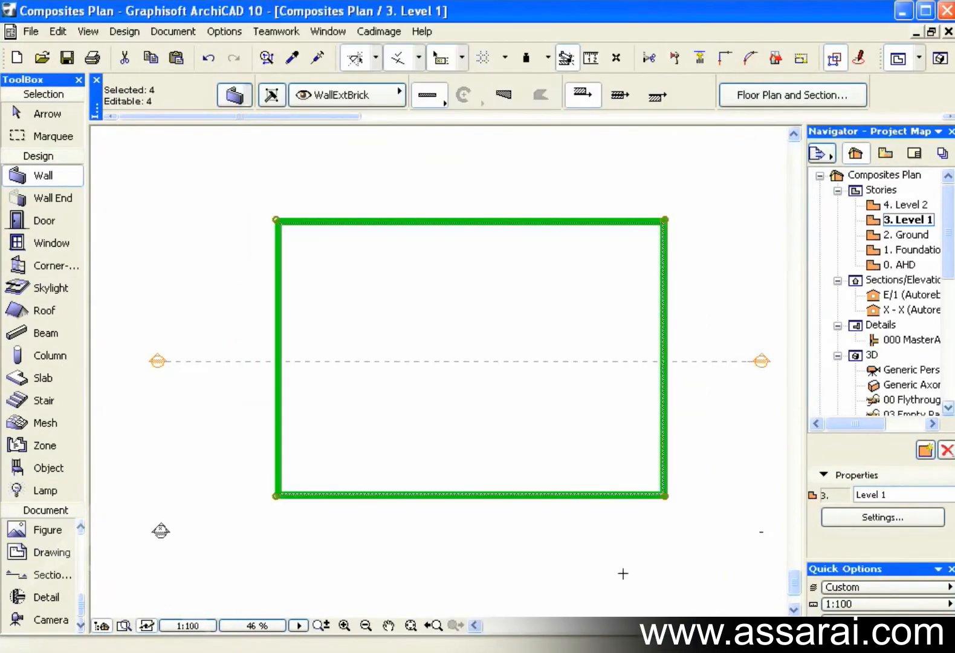
key(Escape)
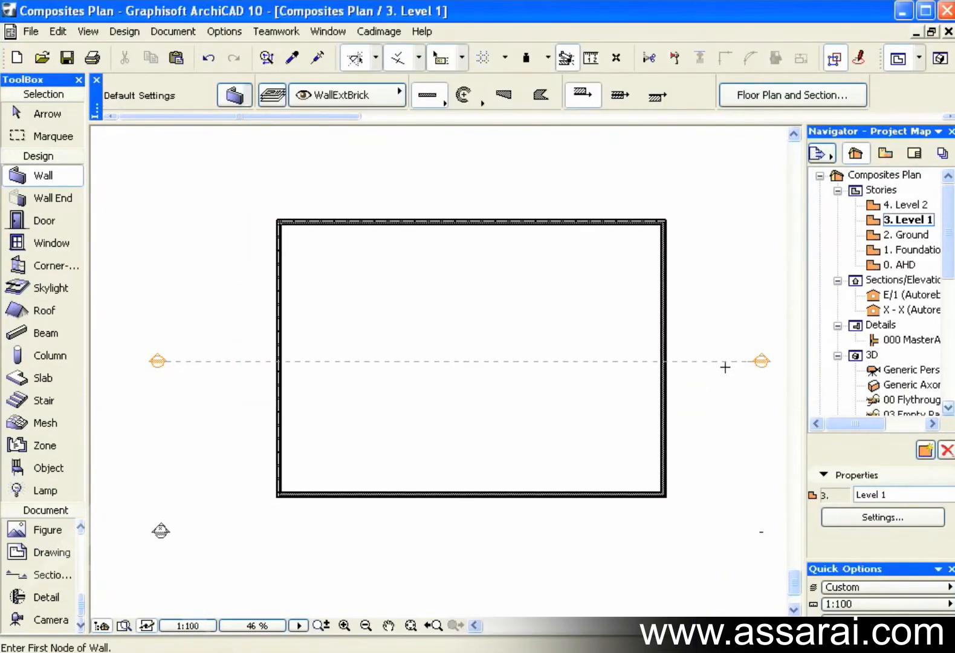
double_click(879, 309)
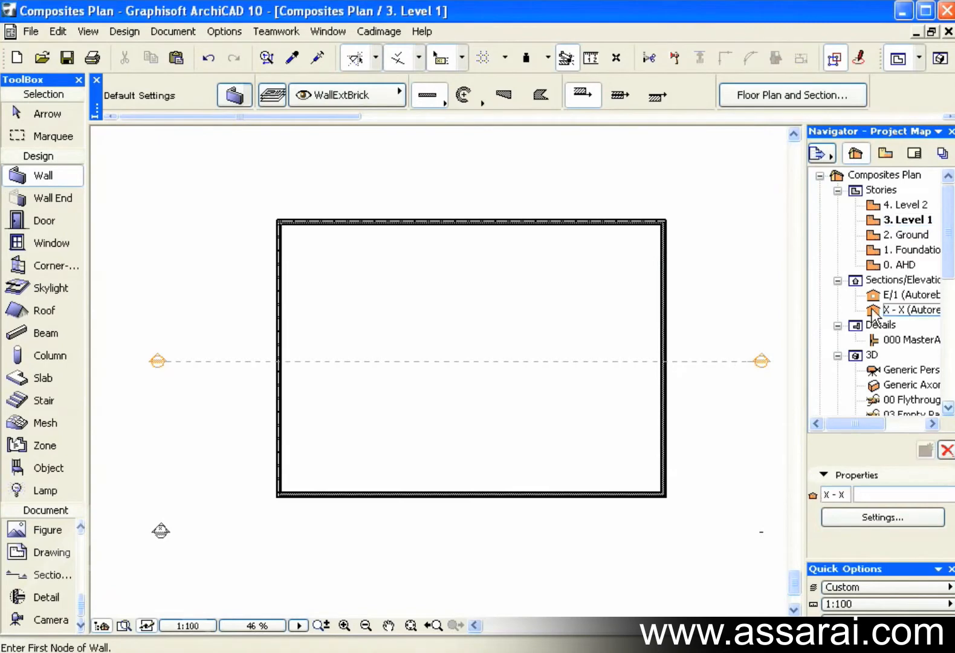
scroll(700, 383, up, 5)
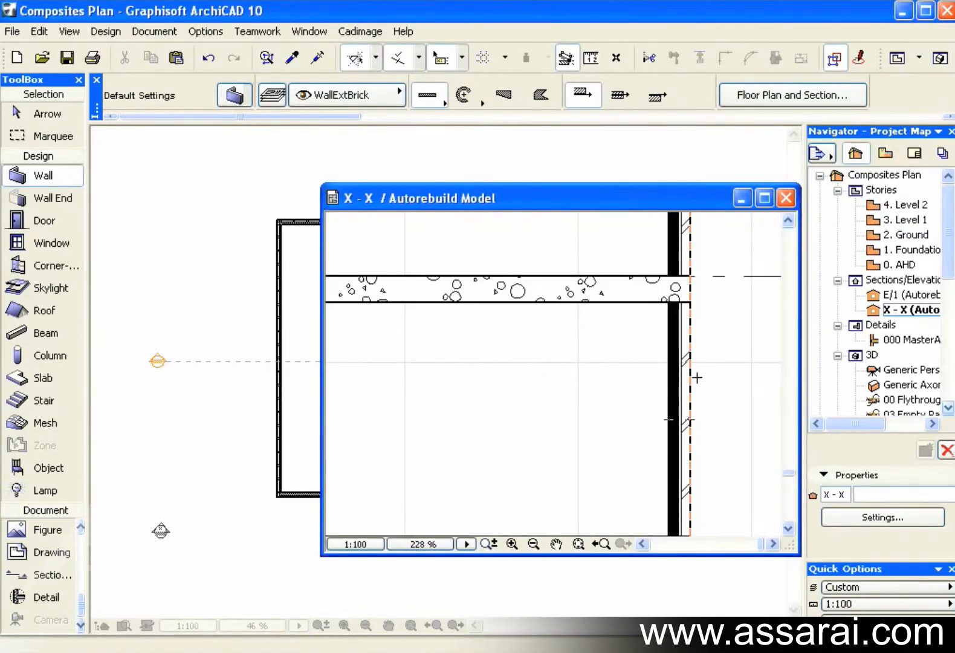
key(F2)
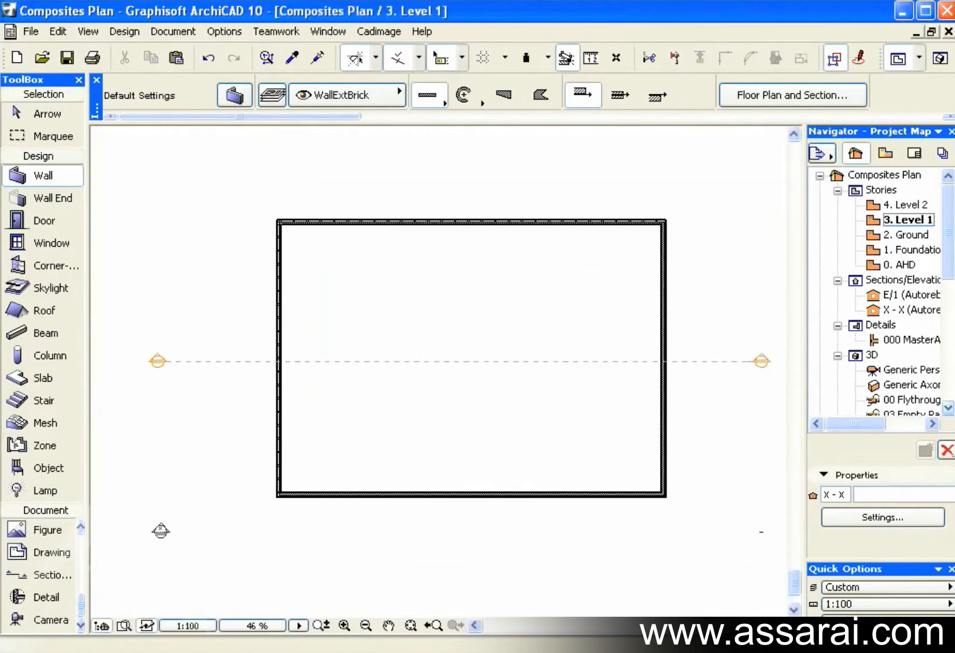
Step: Reopen Composite Structures on the 240 Brick Veneer composite
click(223, 31)
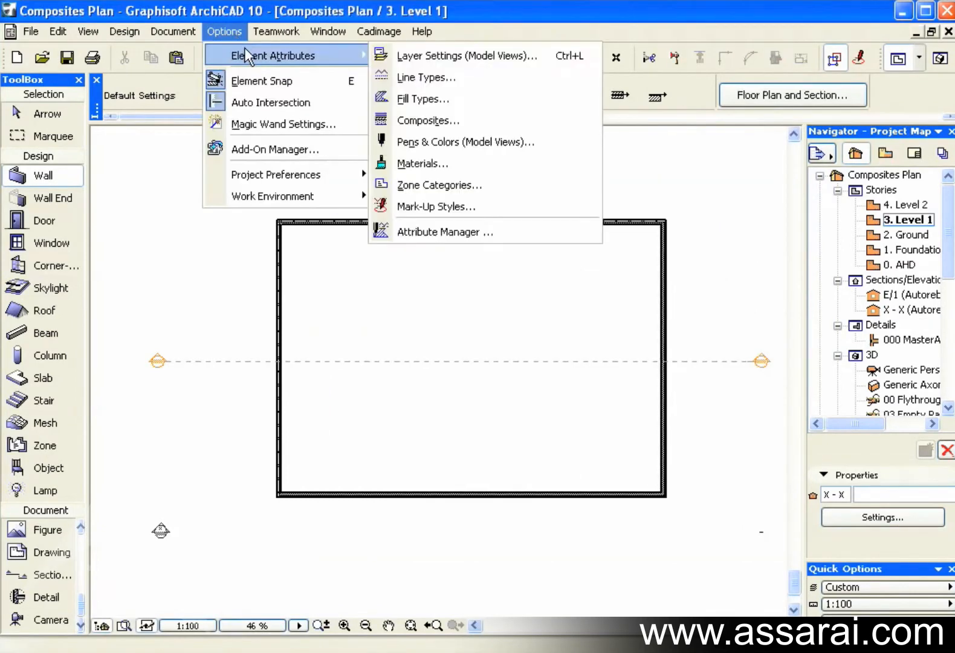
click(431, 104)
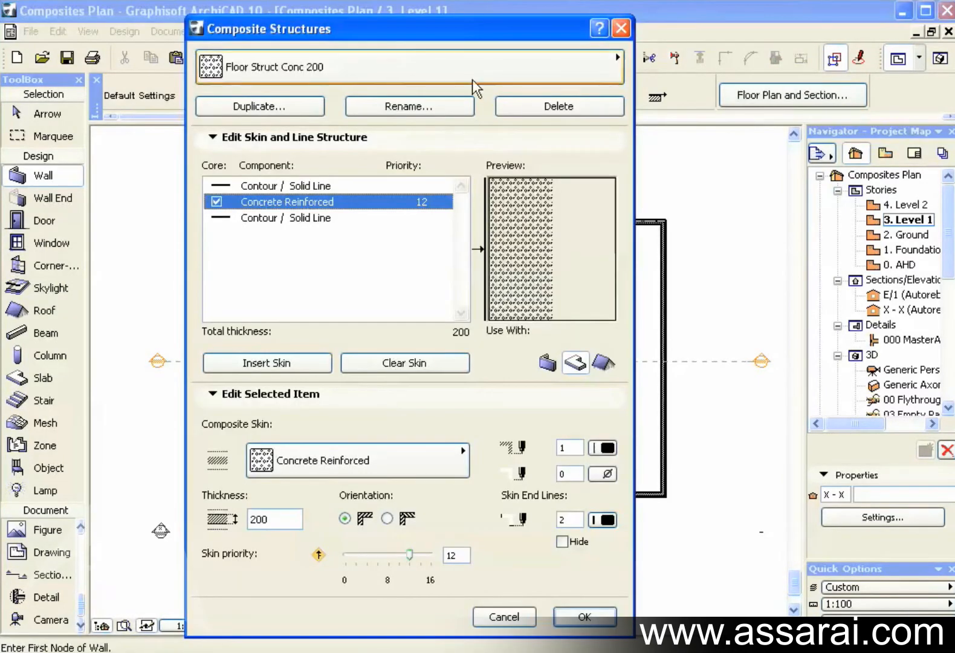
click(493, 98)
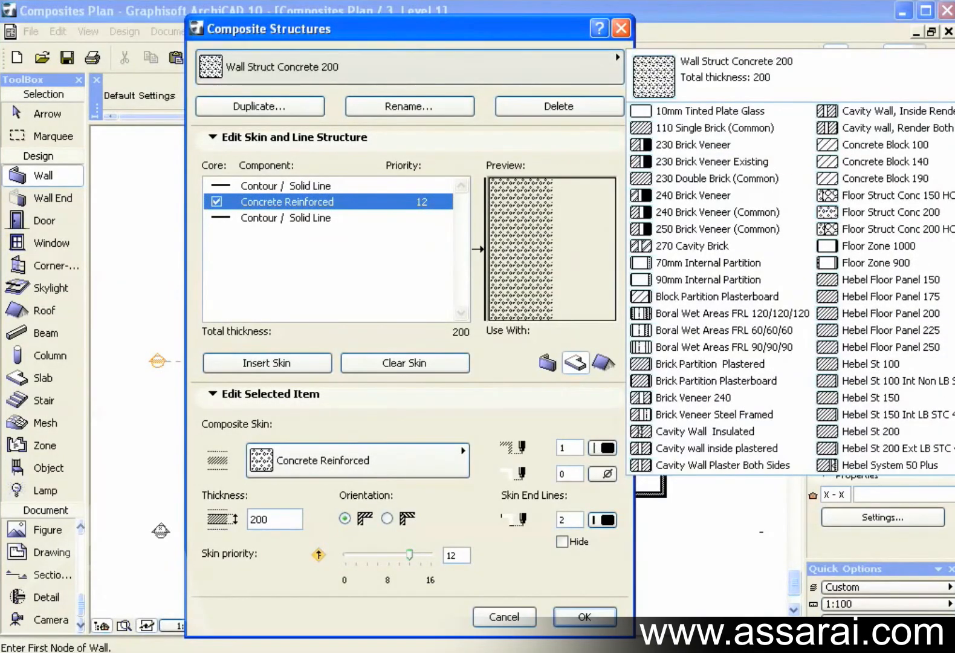
click(693, 195)
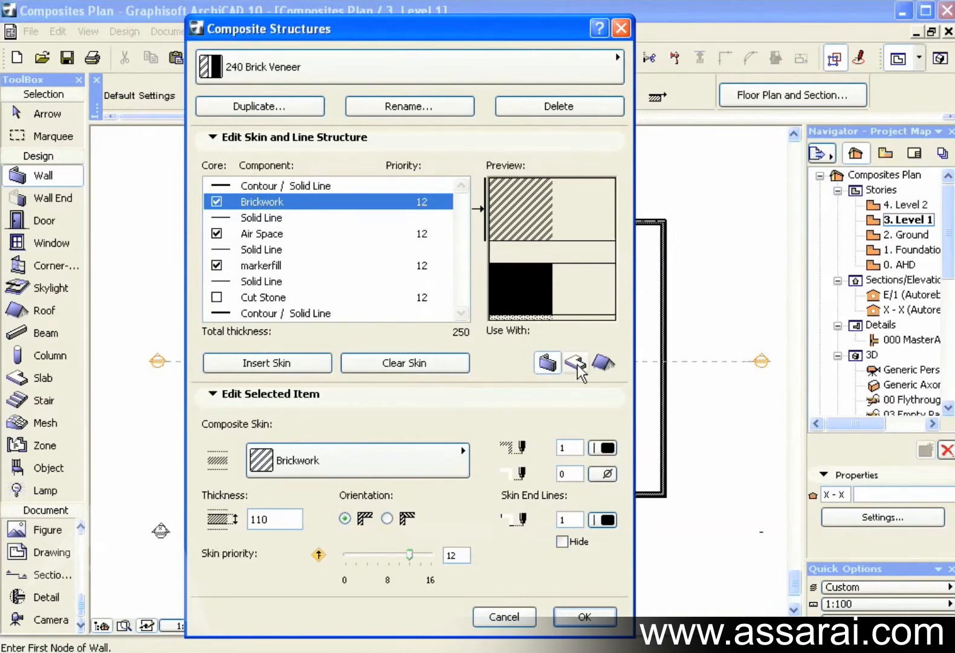
Step: Toggle the Use With slab and roof icons on and back off, leaving them unchanged
click(575, 363)
click(603, 363)
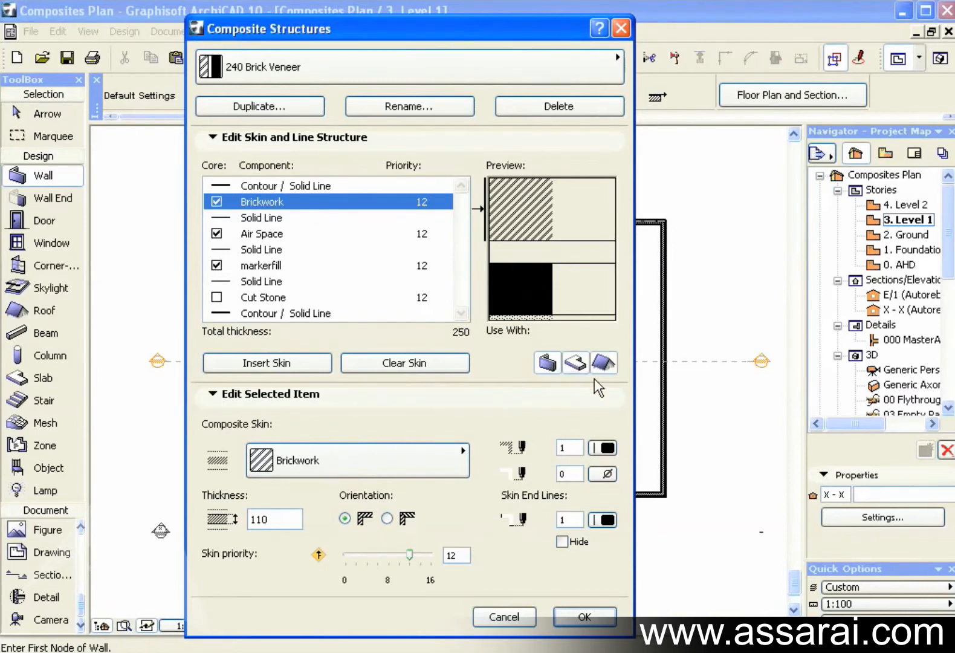
click(602, 363)
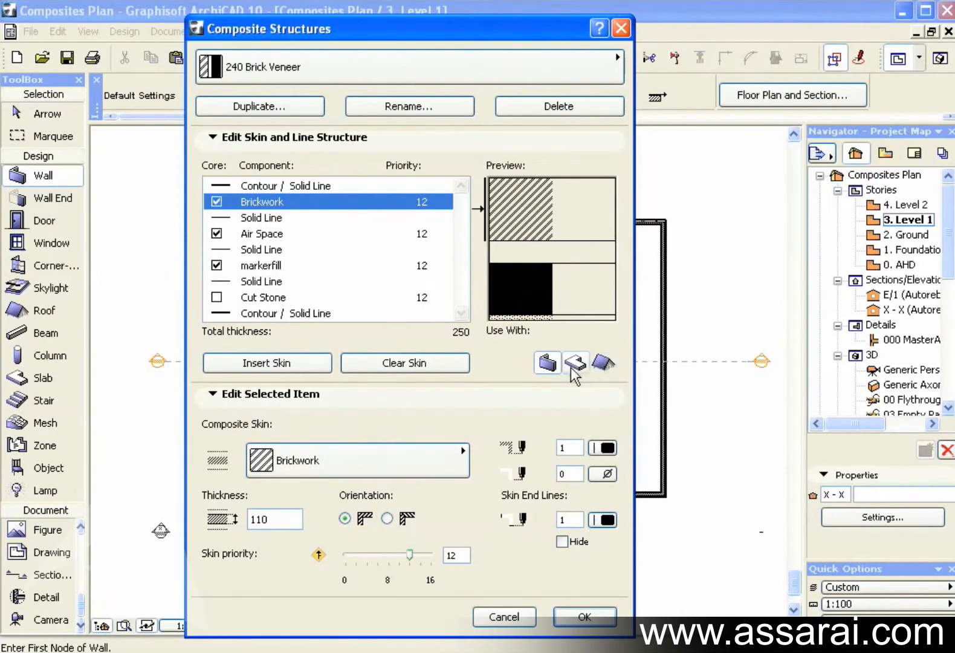
click(575, 363)
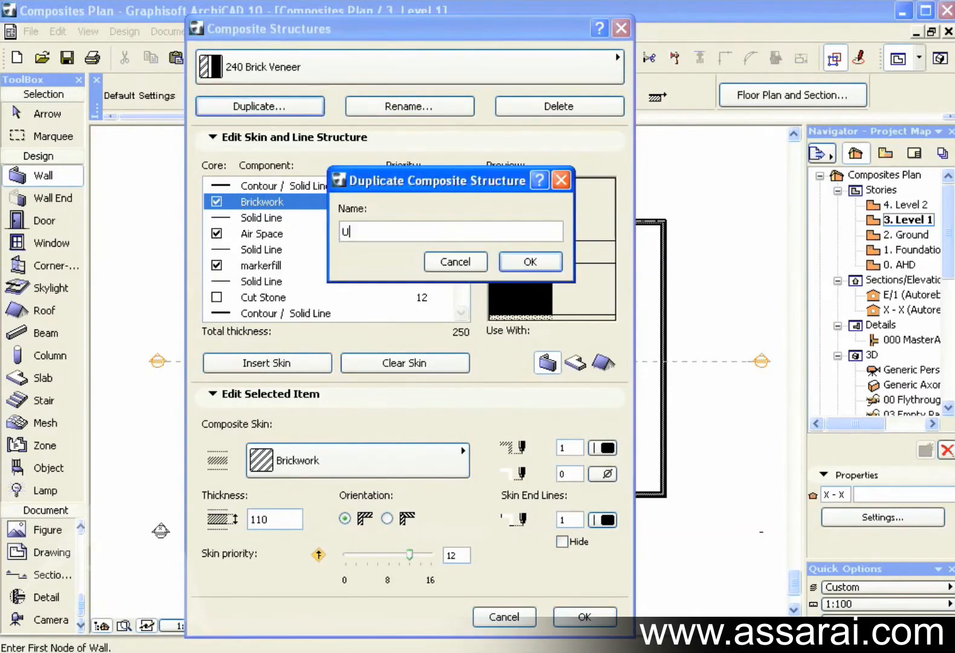
text(J 3)
text(00)
Step: Confirm creating the duplicate composite named 'UFJ 300'
click(530, 261)
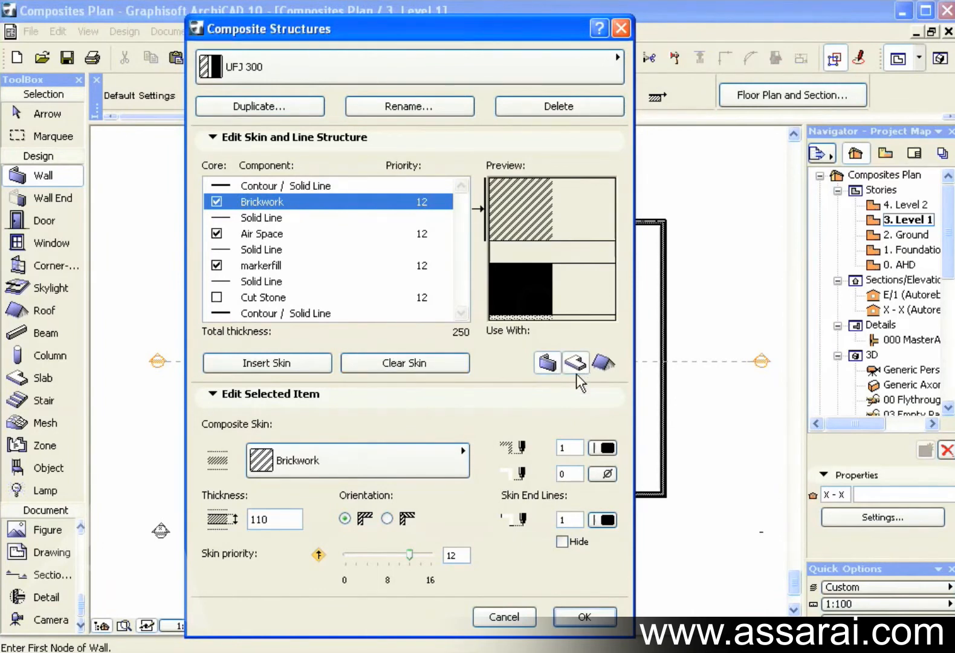
Step: Remove UFJ 300 from wall use and change the Brickwork skin to Wood, 20 thick
click(550, 364)
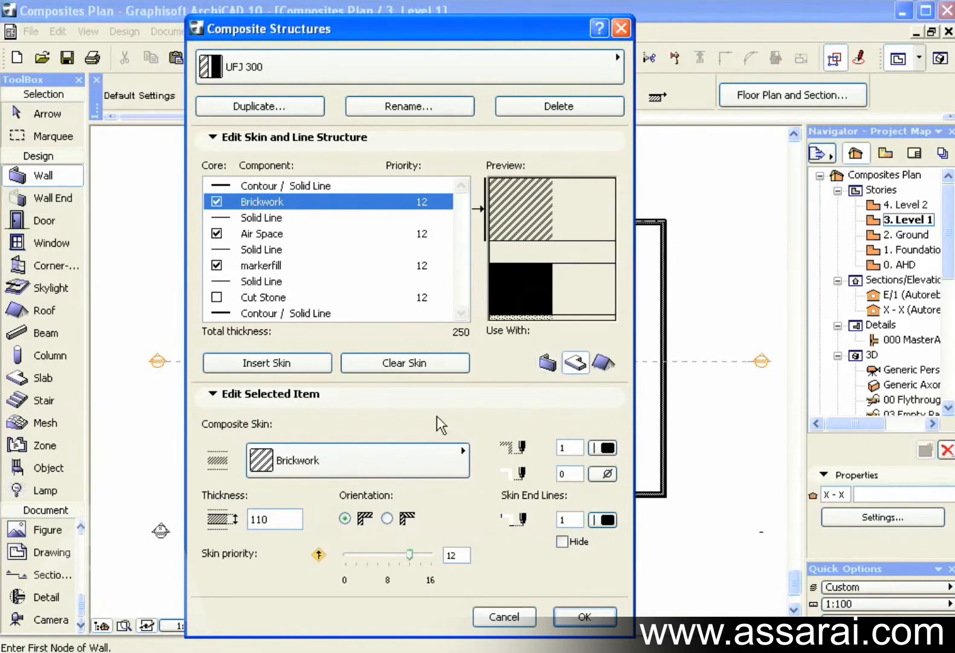
click(382, 460)
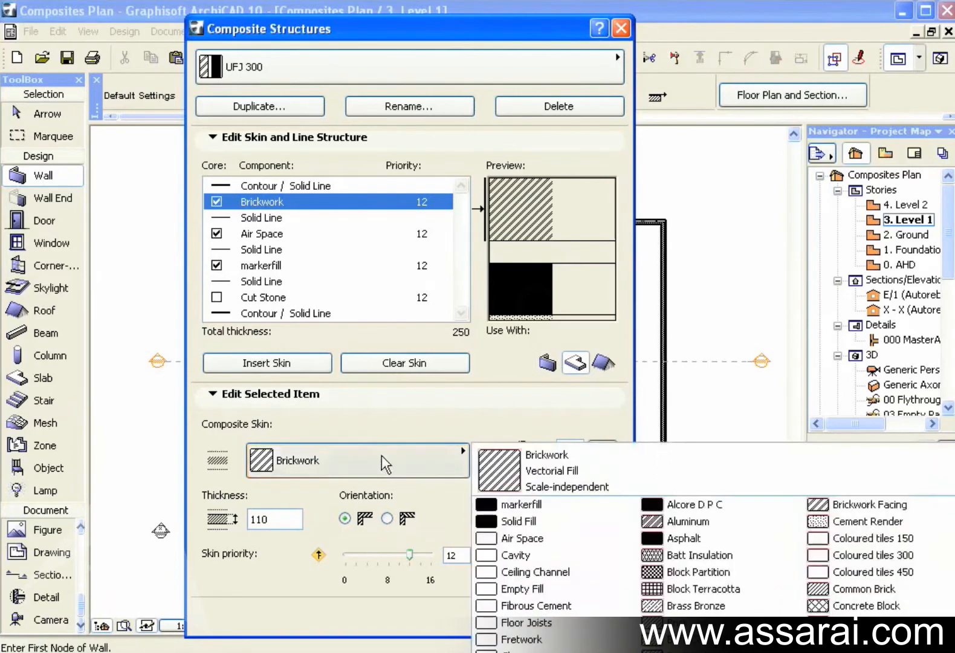
scroll(671, 583, down, 3)
scroll(656, 575, down, 2)
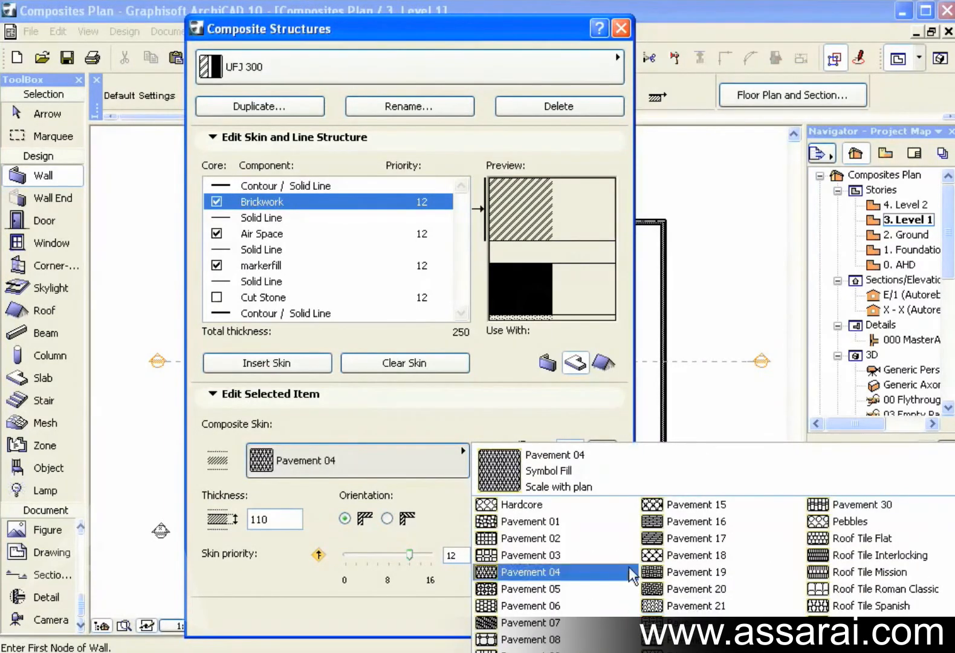
scroll(586, 564, up, 3)
scroll(586, 564, down, 2)
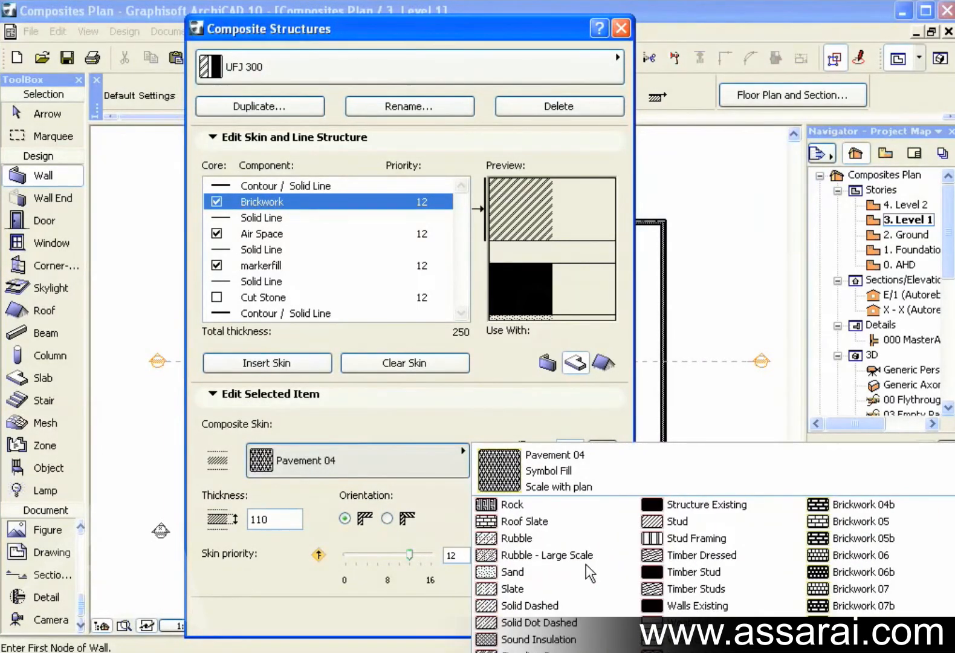
scroll(585, 564, down, 2)
scroll(586, 564, down, 2)
click(586, 565)
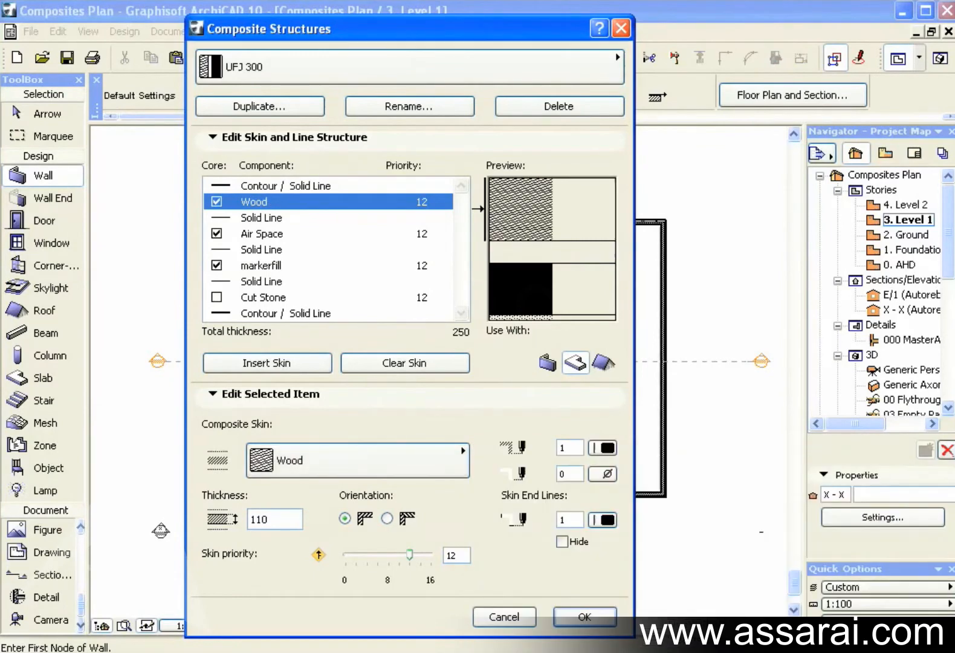
double_click(260, 519)
text(20)
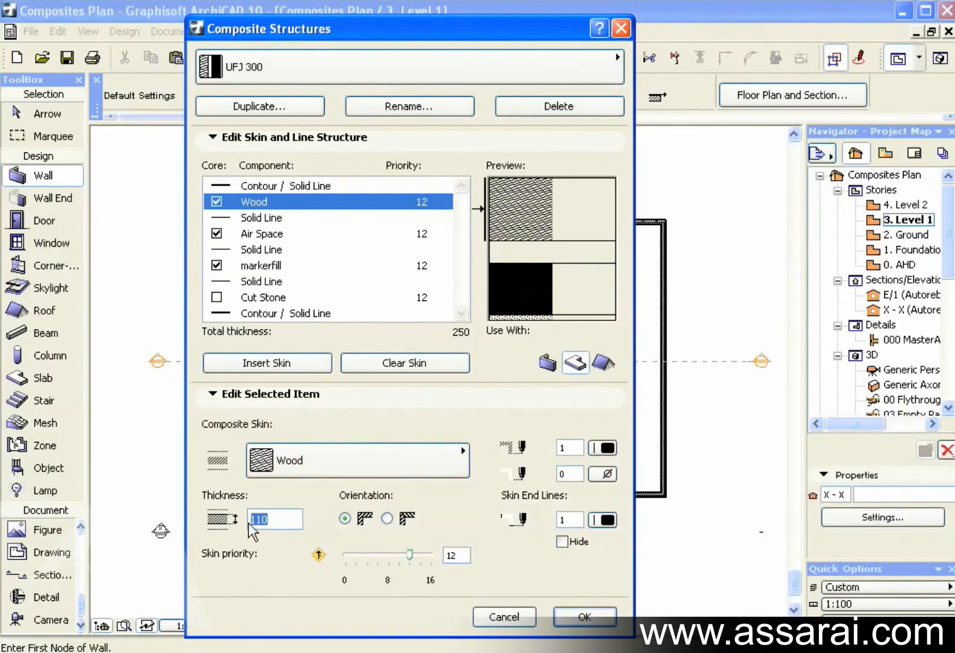
click(351, 482)
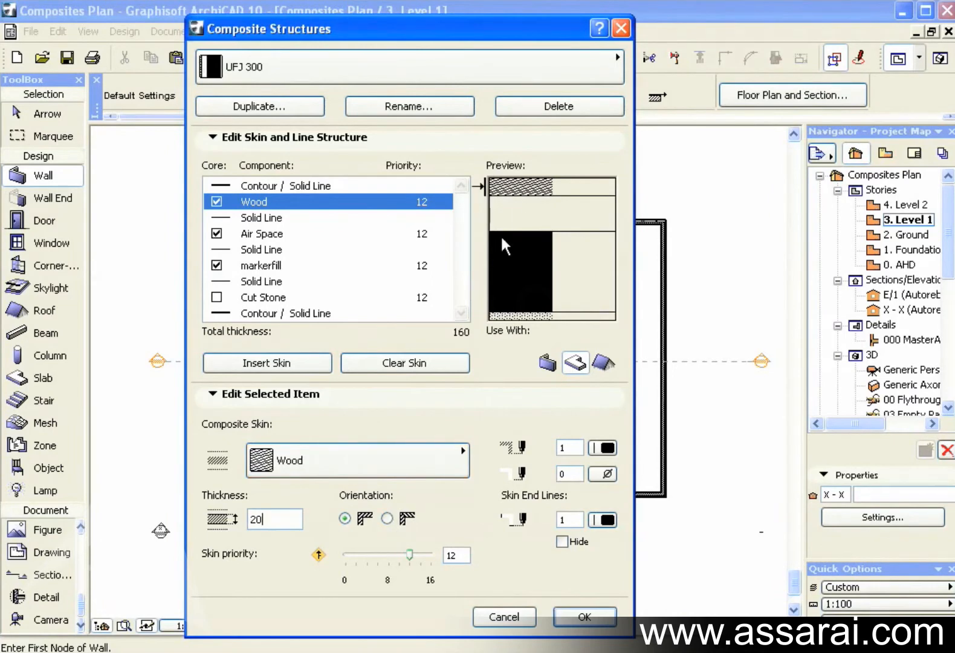
Step: Replace the Air Space skin with Stud Framing, 270 thick
click(418, 233)
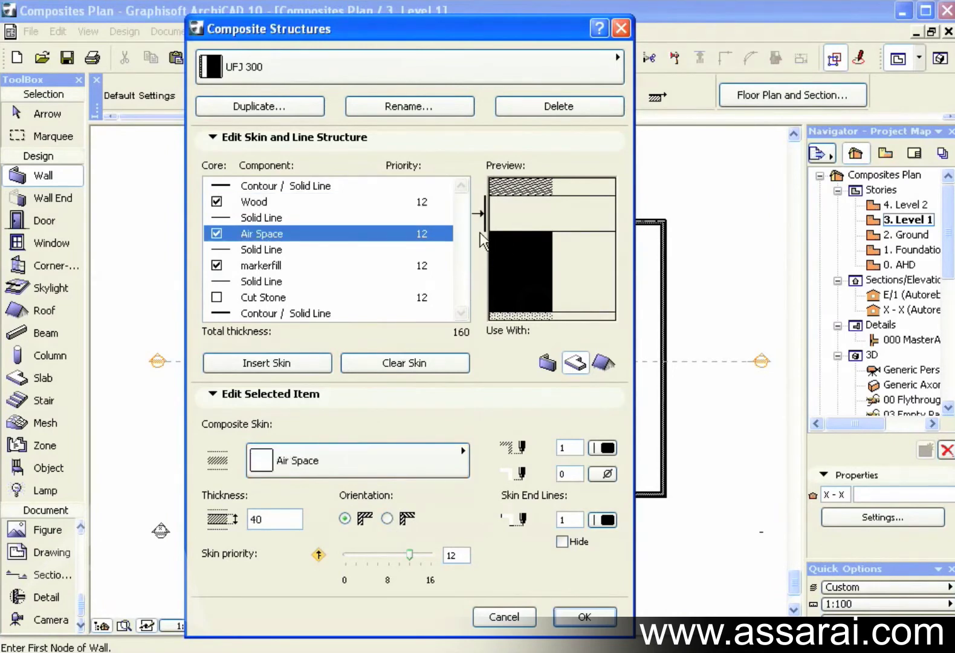
click(386, 463)
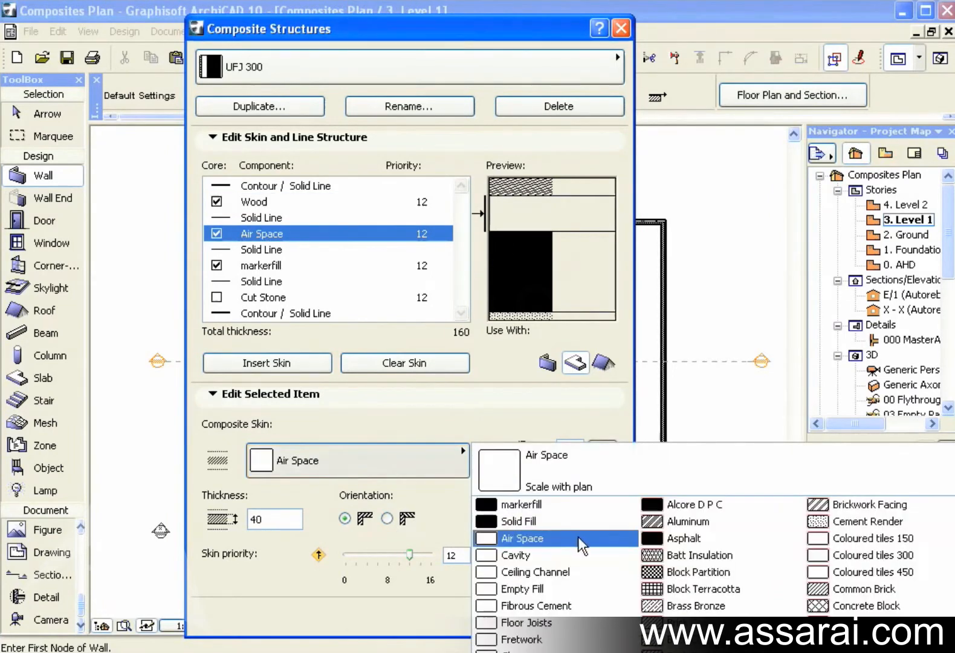
scroll(590, 575, down, 3)
scroll(608, 581, down, 3)
scroll(611, 584, up, 3)
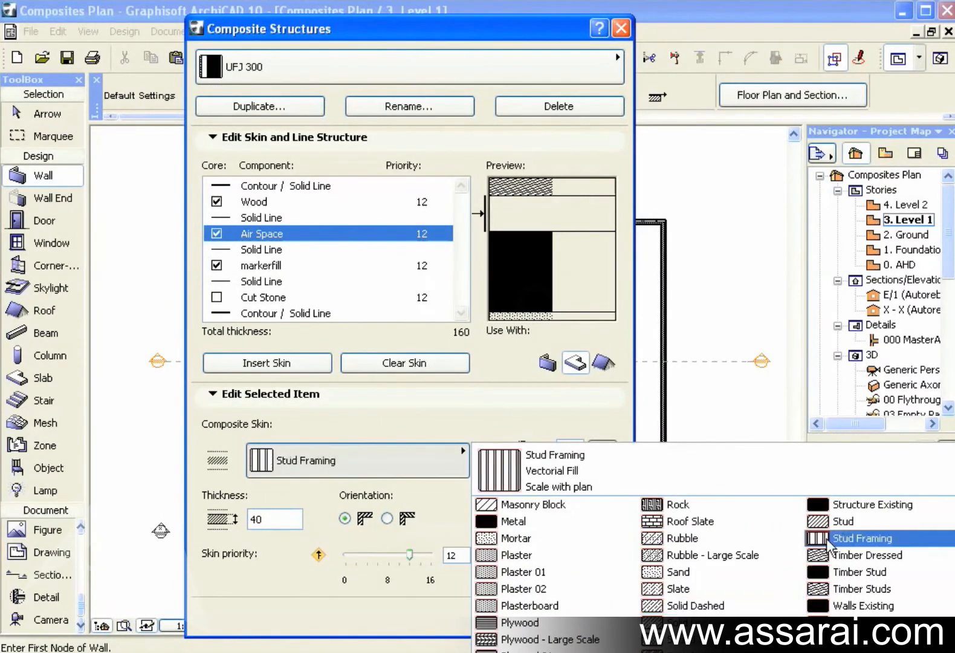
click(862, 538)
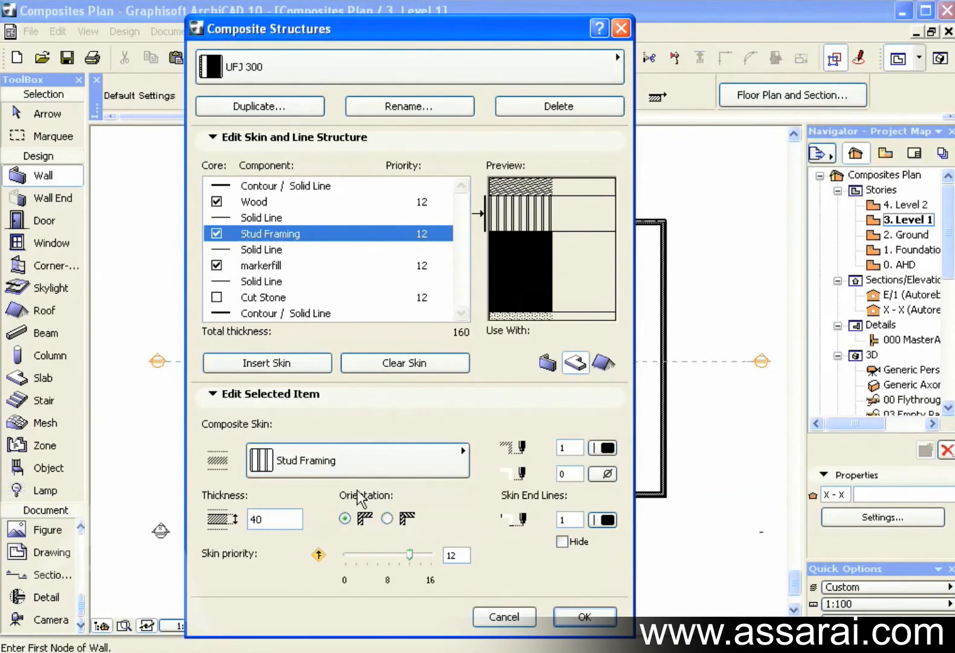
double_click(276, 519)
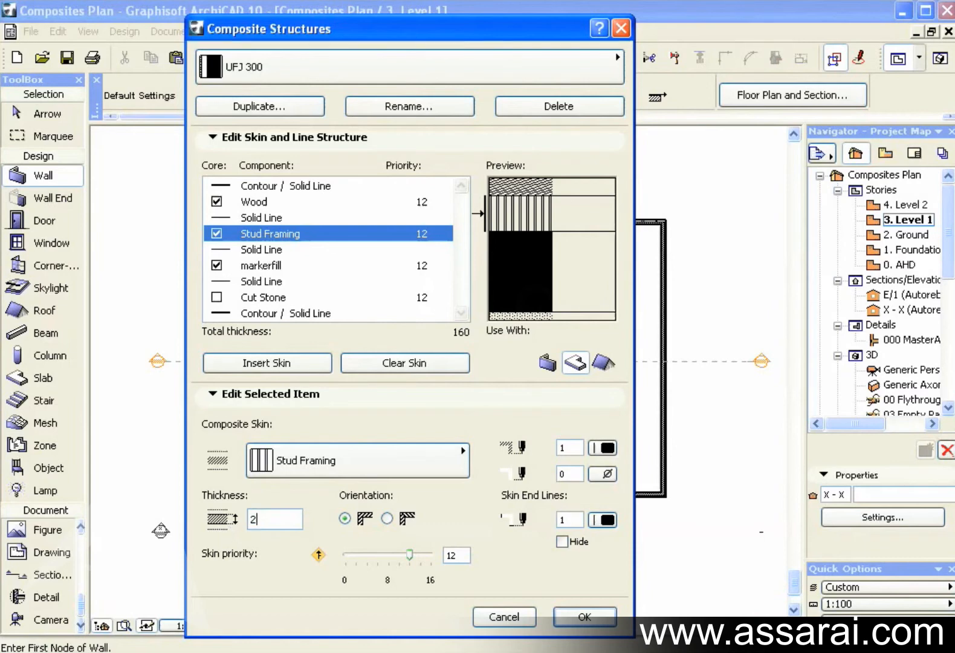
text(2)
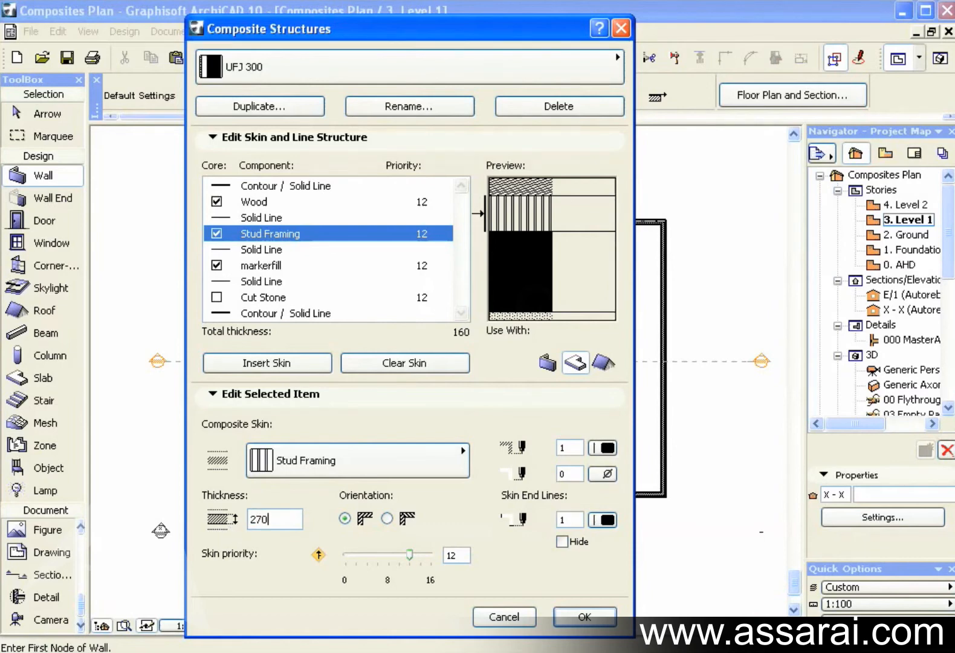
click(223, 498)
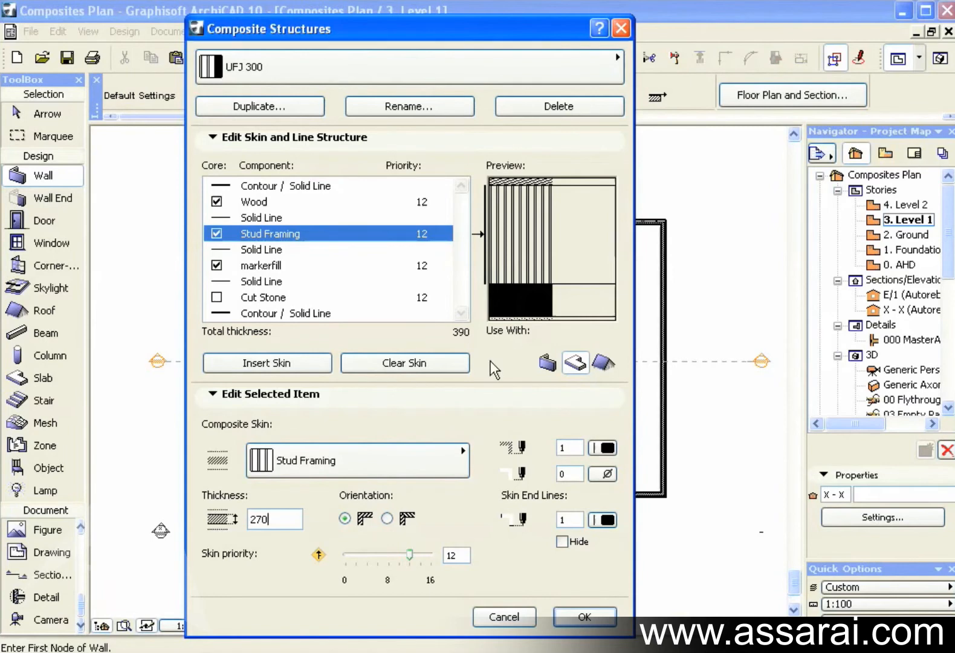
Step: Delete the 90-thick markerfill skin so UFJ 300 totals 300, and save the composite
click(523, 310)
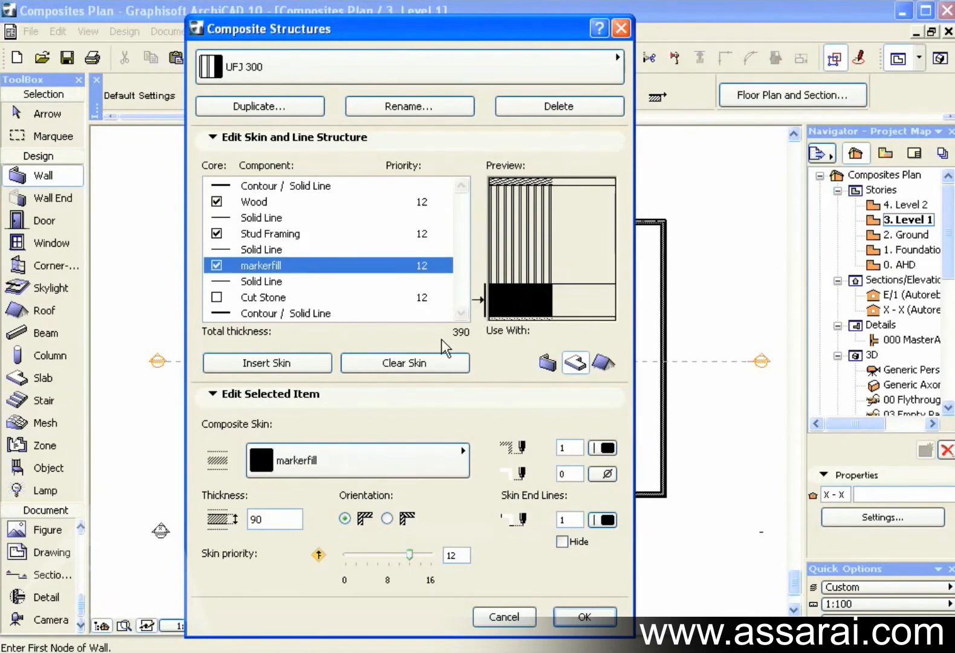
click(418, 363)
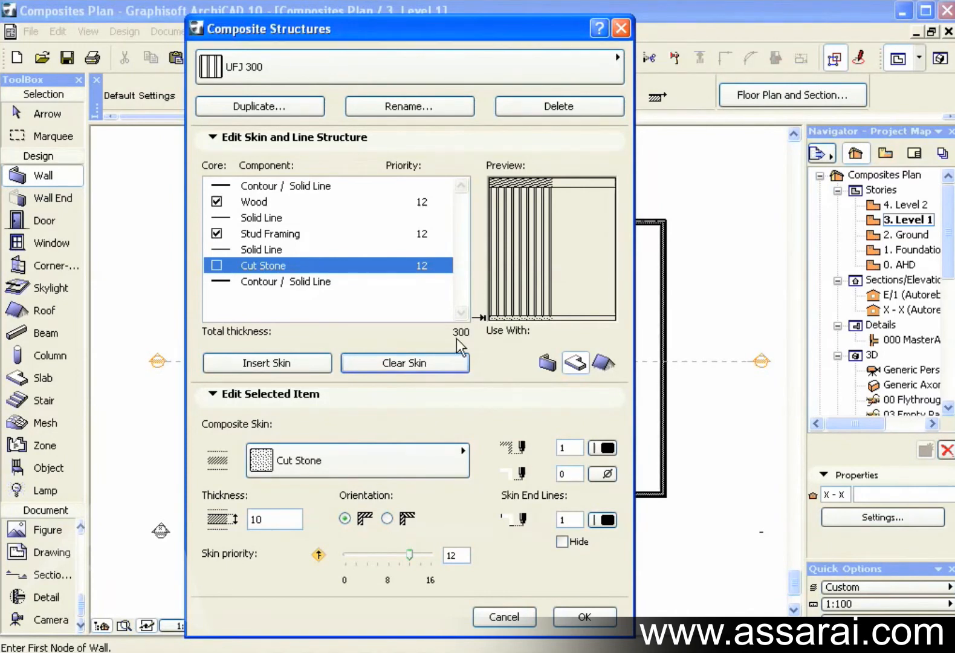
click(582, 617)
Step: Switch to section X-X and bring up settings for the selected floor slab
click(903, 309)
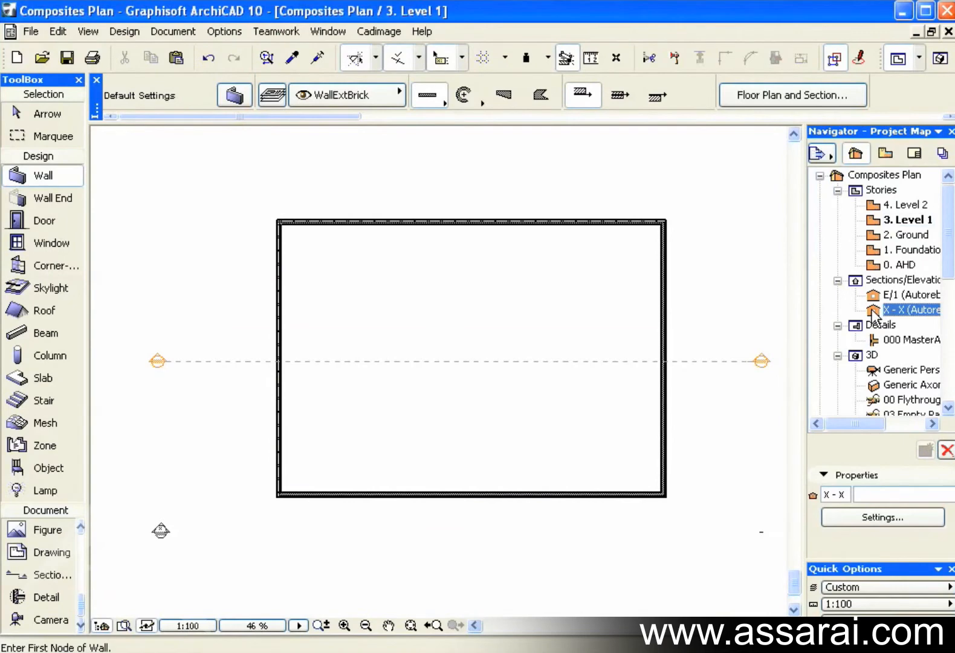
double_click(874, 312)
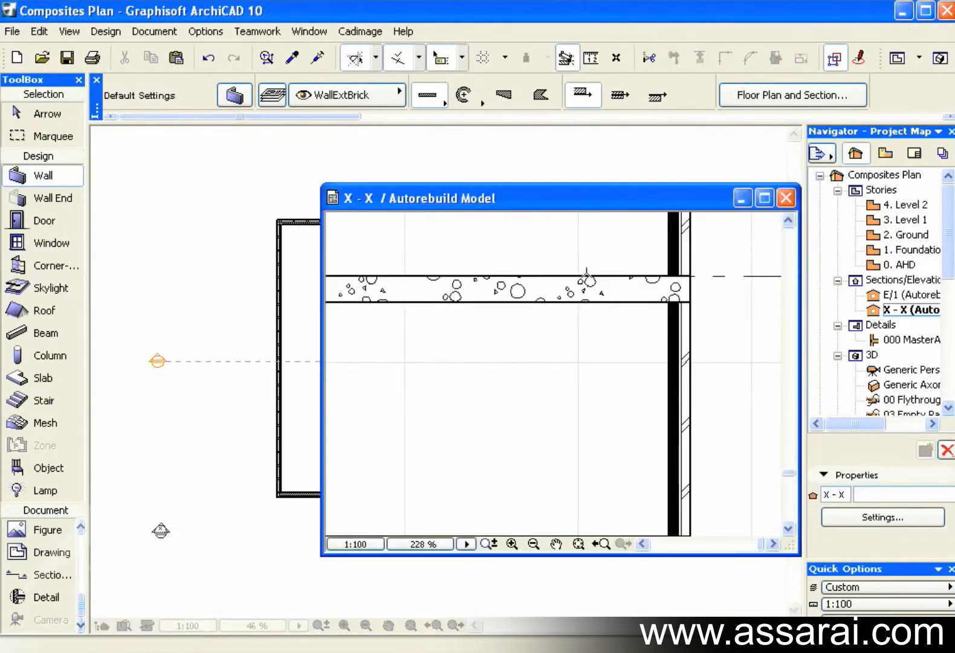
drag(564, 202, 408, 157)
click(436, 254)
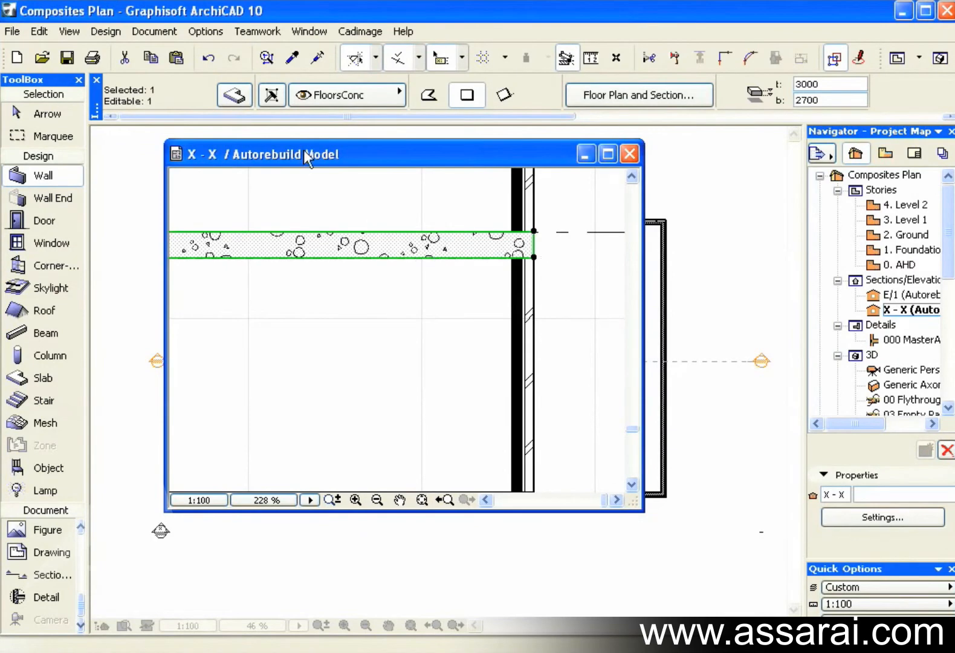
click(233, 95)
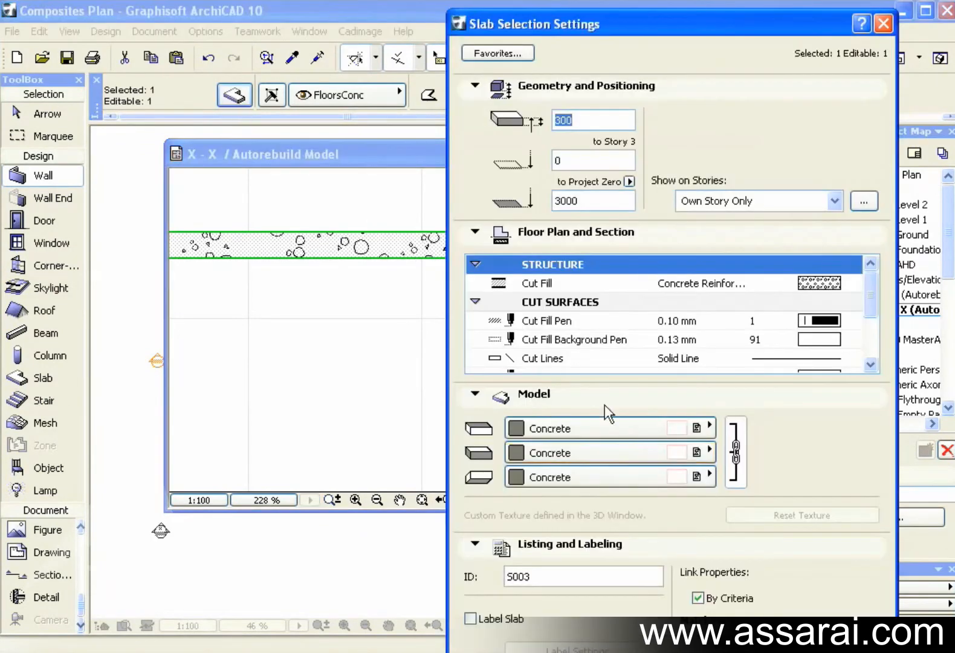
Step: Set the slab's cut fill to the UFJ 300 composite and confirm, then fit the section in view
click(818, 283)
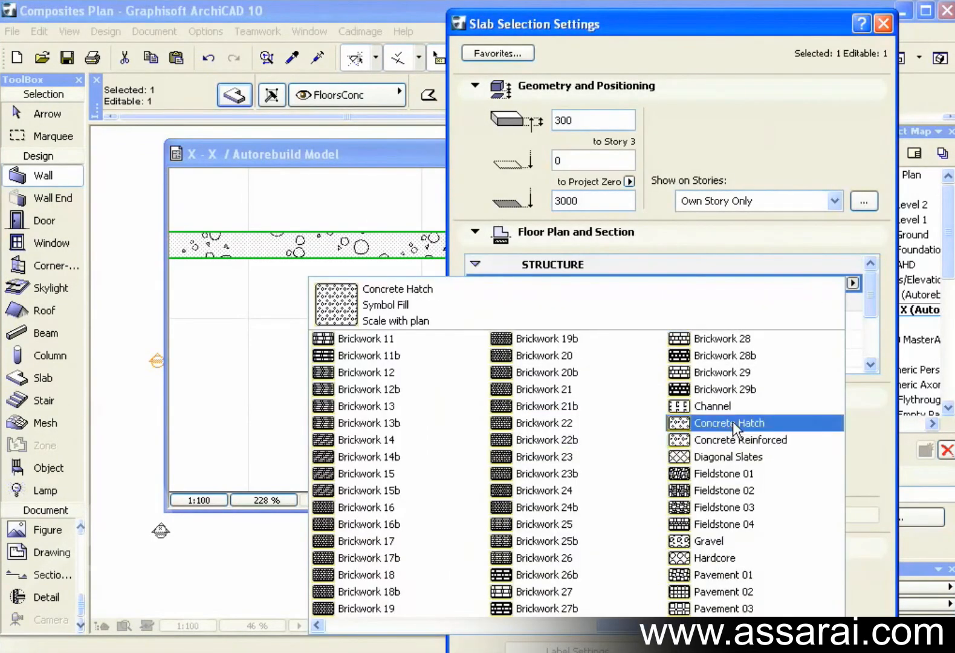
scroll(717, 456, down, 5)
click(679, 554)
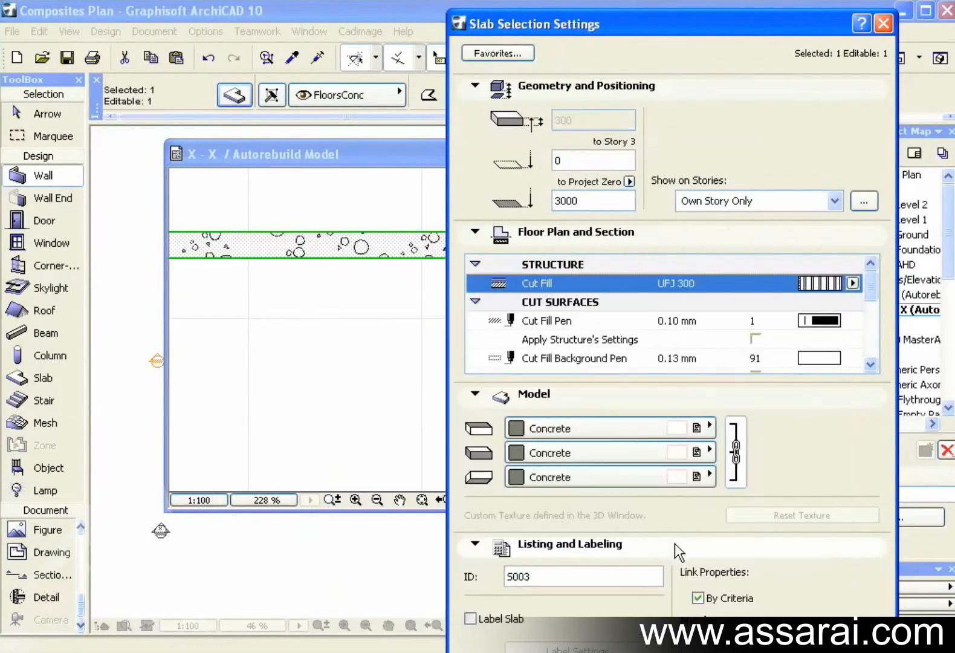
key(Return)
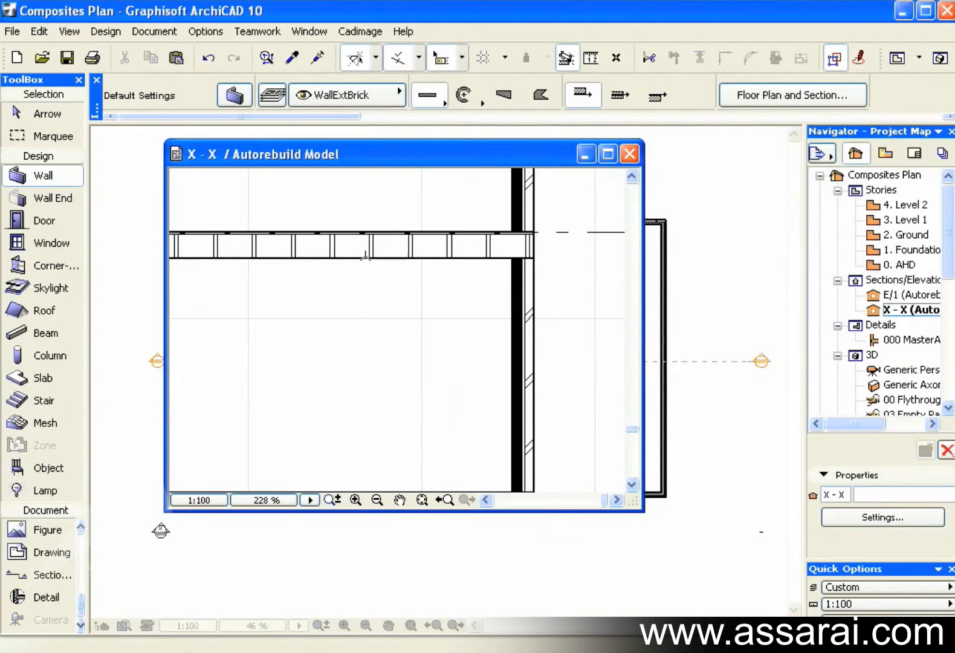
key(ctrl+shift+z)
drag(388, 155, 315, 140)
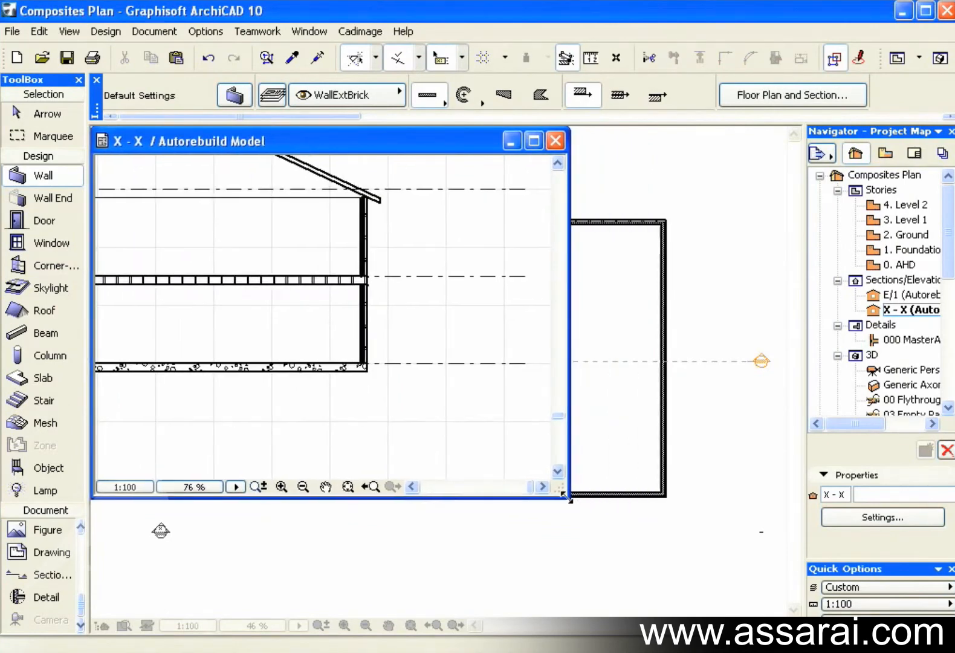
Step: Enlarge the section window and return to the Composite Structures editor via Options
drag(564, 493, 768, 624)
scroll(604, 366, up, 3)
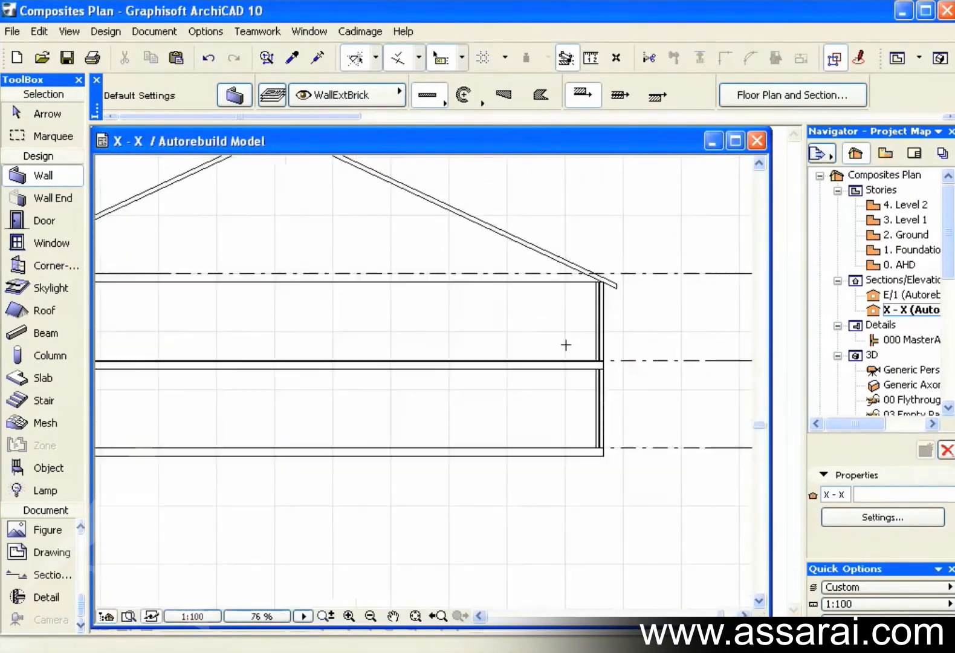
scroll(564, 344, down, 2)
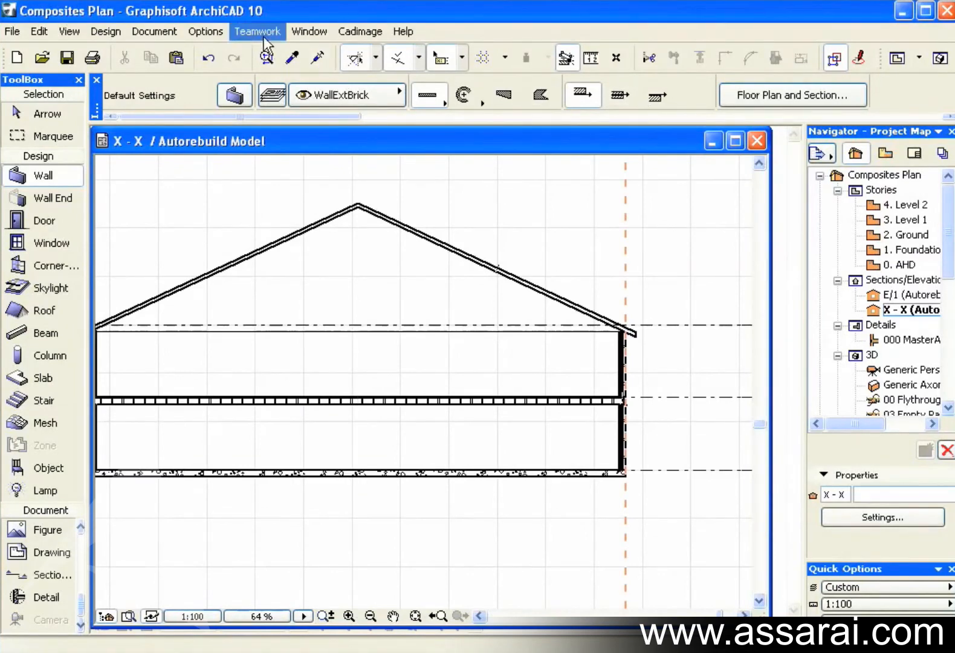
click(208, 32)
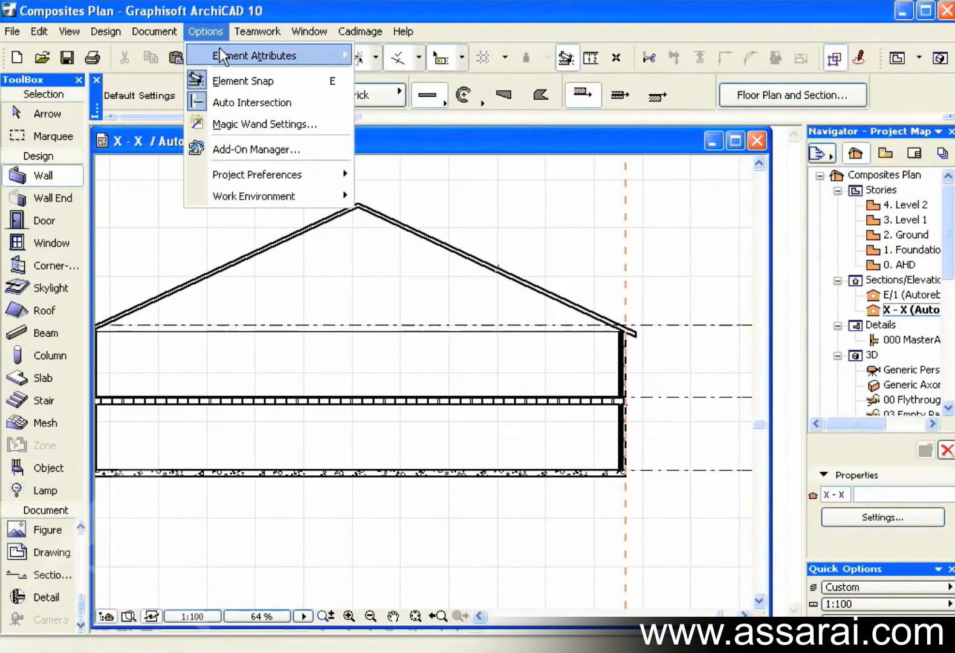
mouse_move(254, 55)
click(405, 115)
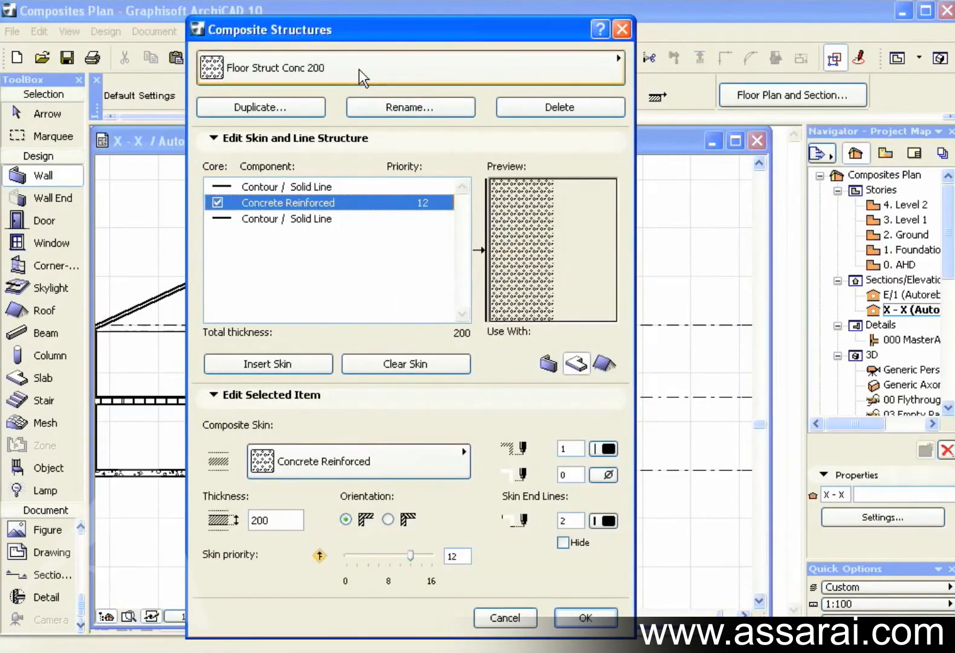
Step: Duplicate Floor Struct Conc 200 as a new composite named Roof Structure
click(296, 105)
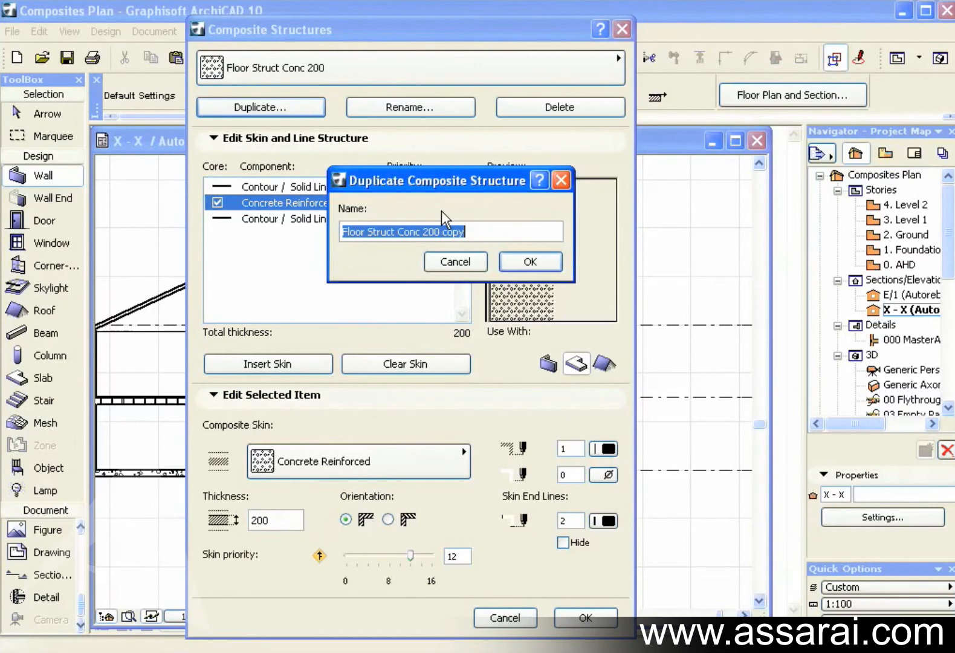
text(Roof )
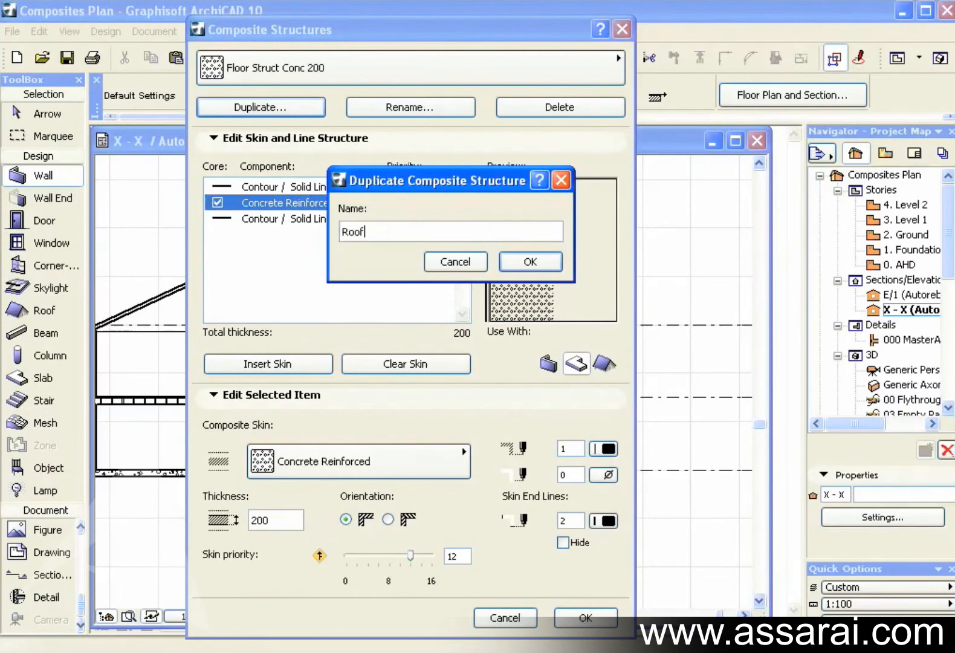
text(Structu)
text(re)
click(529, 261)
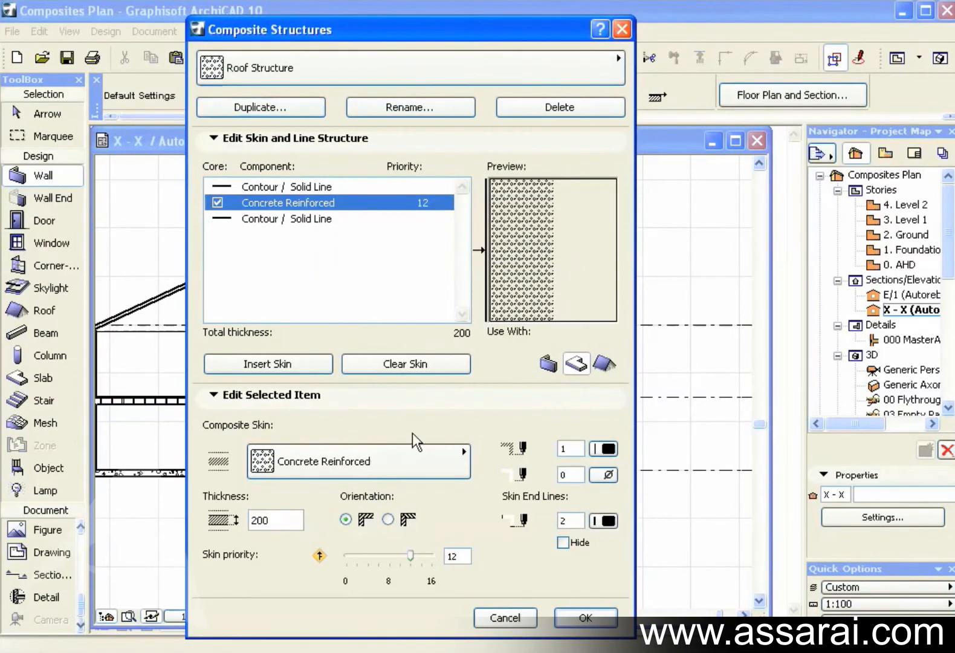
click(421, 457)
scroll(504, 523, down, 2)
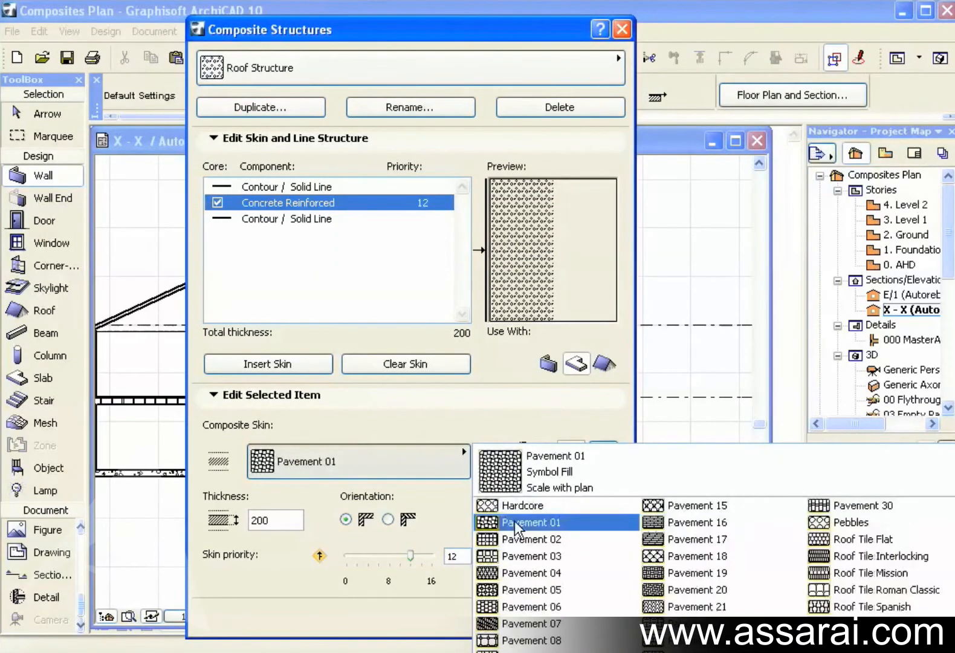
scroll(504, 522, up, 4)
scroll(507, 538, up, 2)
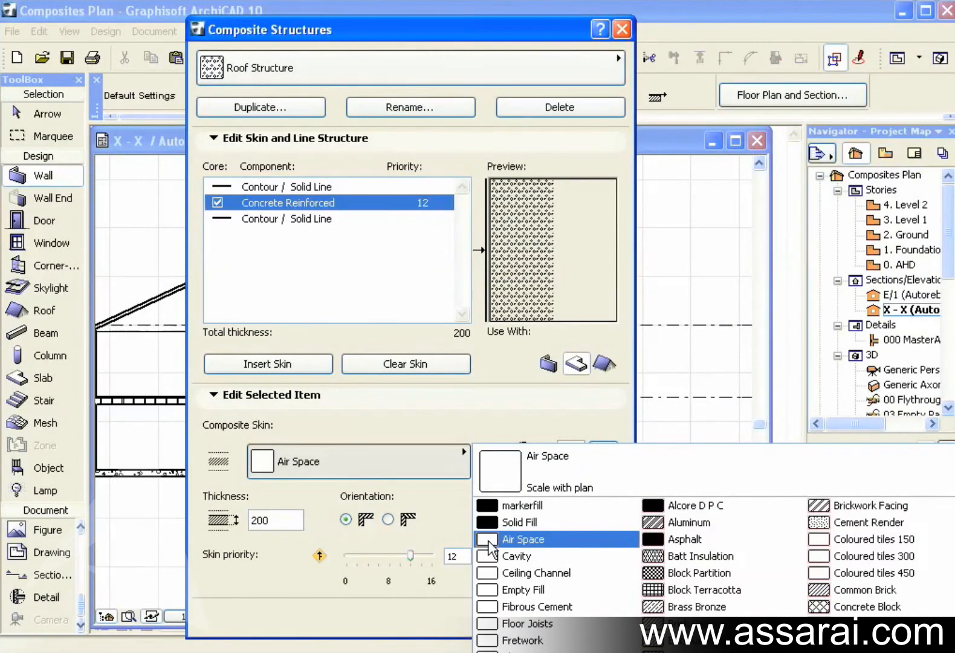
Step: Make the core skin a 25-thick Air Space, add a second skin and restrict the composite to roofs only
click(508, 539)
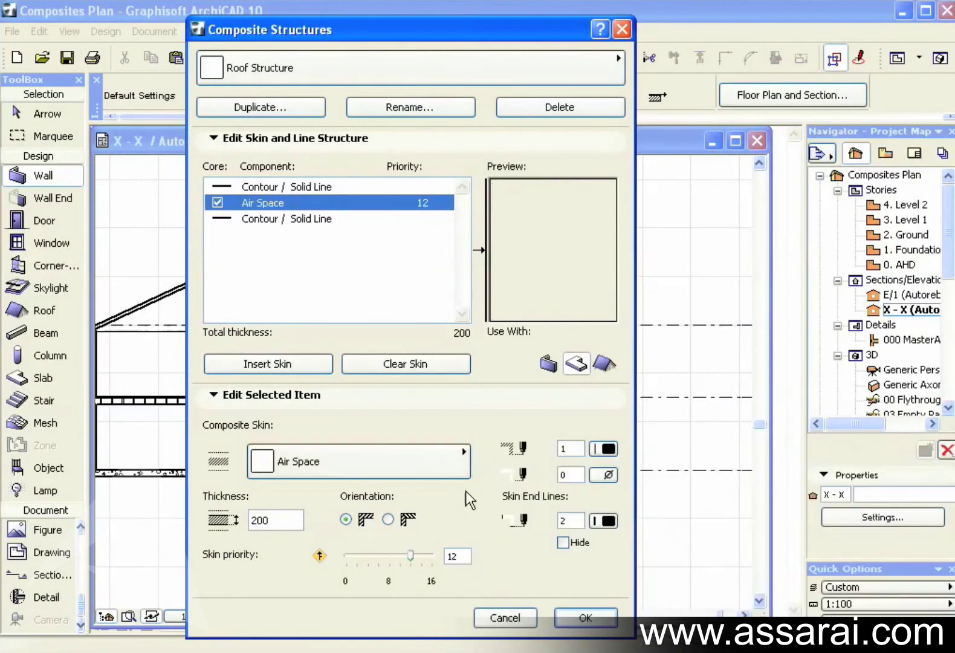
double_click(274, 519)
text(25)
key(Tab)
click(267, 363)
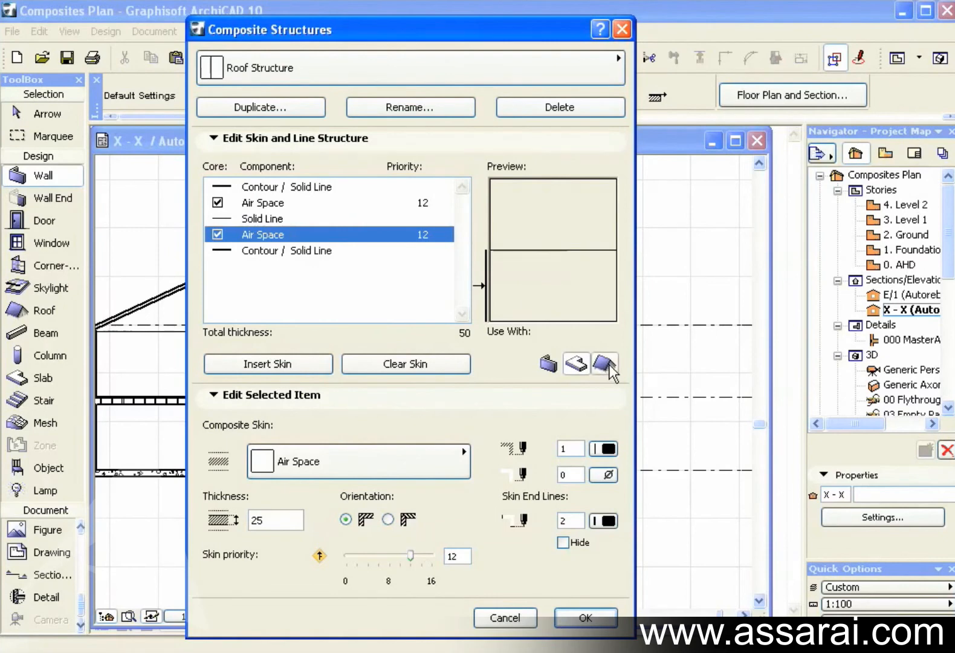
click(576, 364)
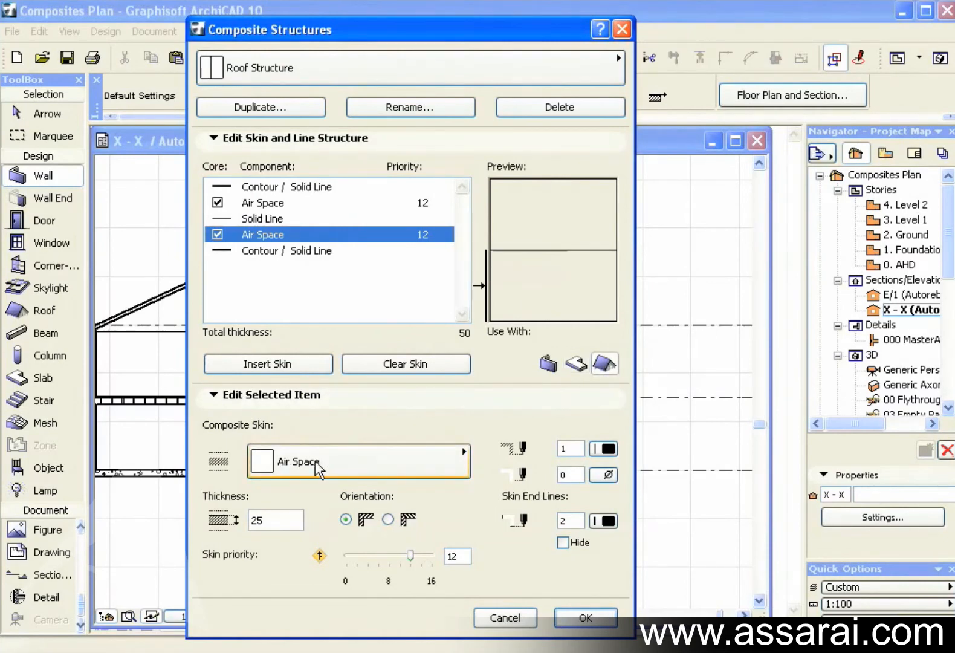
Step: Set the second skin to Stud Framing 35 thick and add a third skin
click(364, 462)
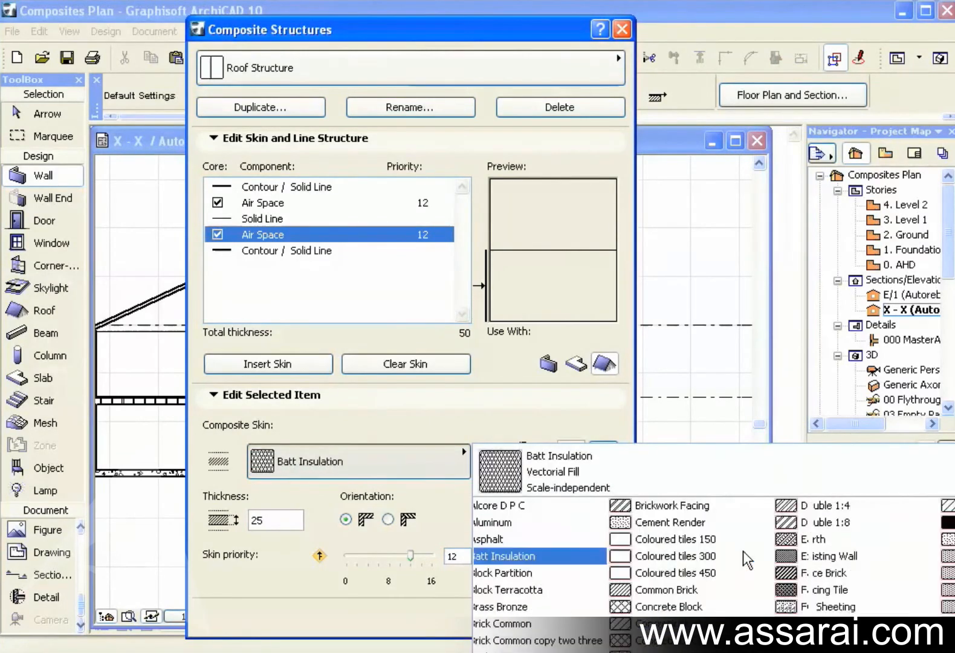
scroll(748, 559, down, 3)
scroll(747, 558, down, 4)
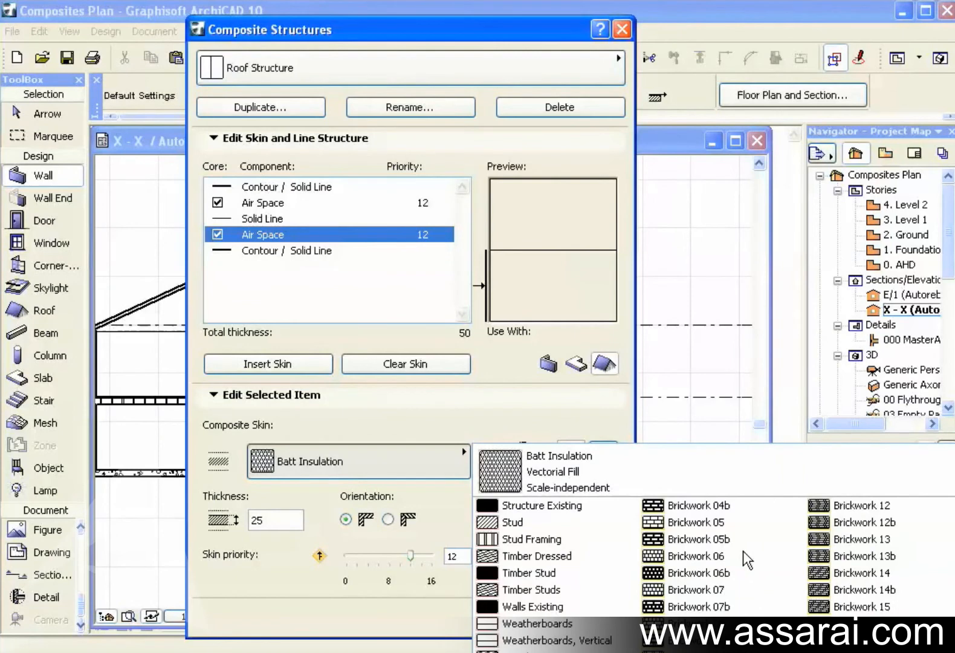
click(531, 539)
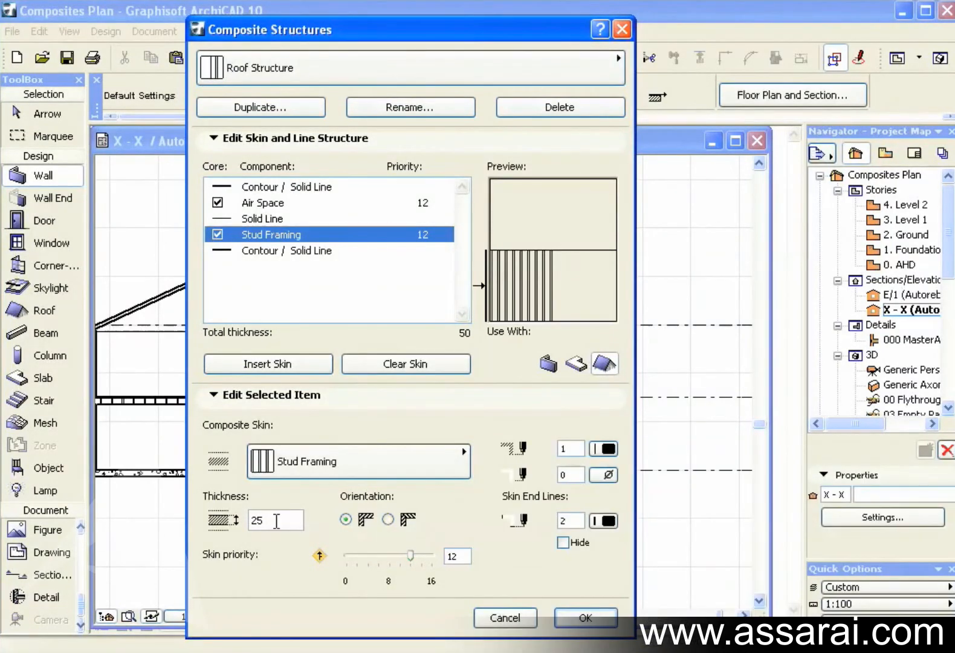
double_click(258, 519)
text(3)
key(Return)
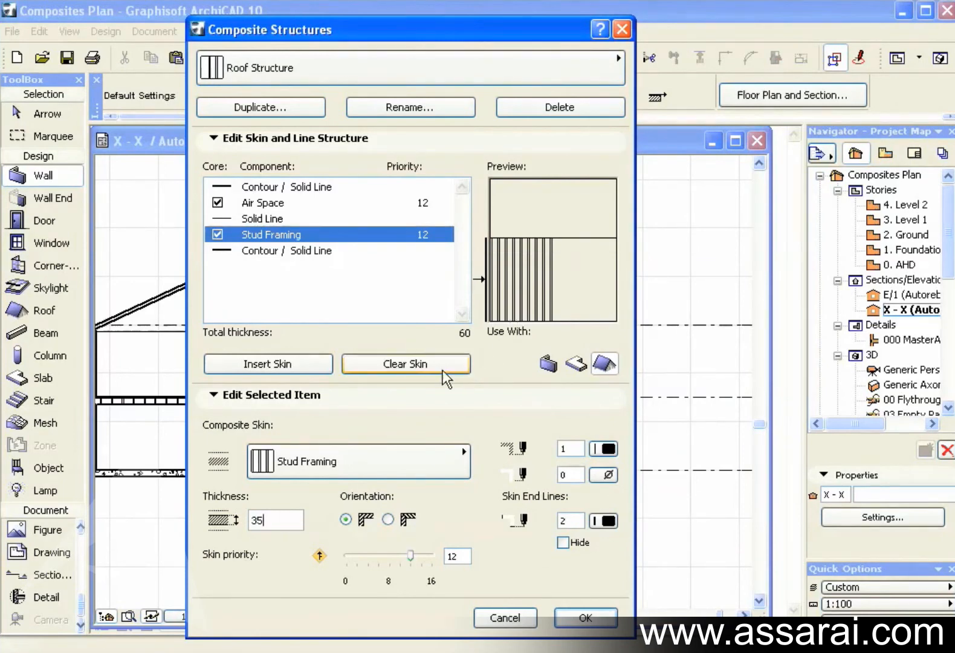
click(298, 368)
Step: Make the lowest skin a 120-thick Air Space, giving 180 total, and save the composite
click(517, 296)
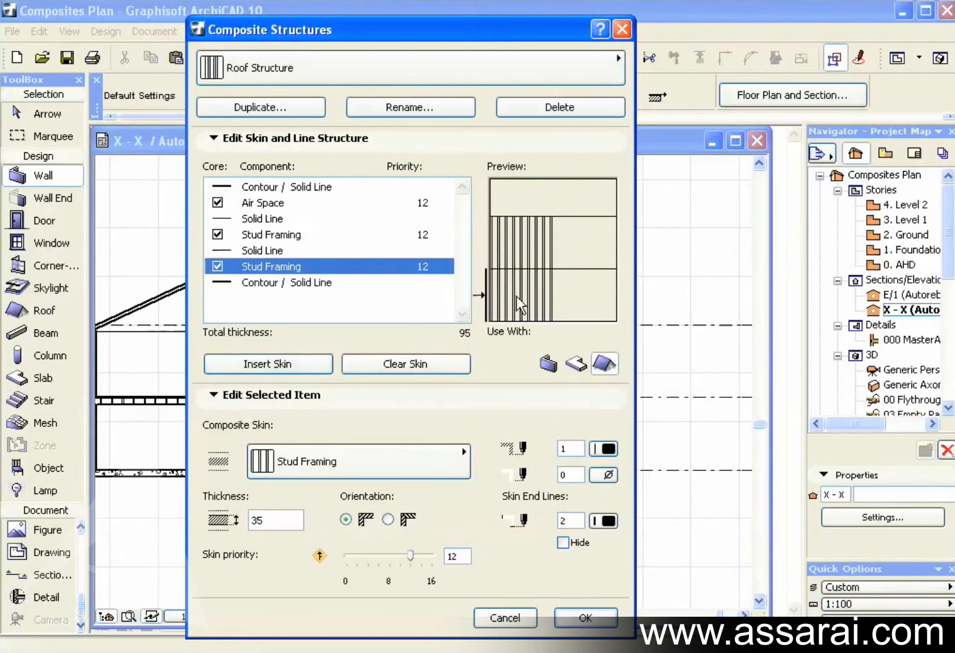
click(357, 460)
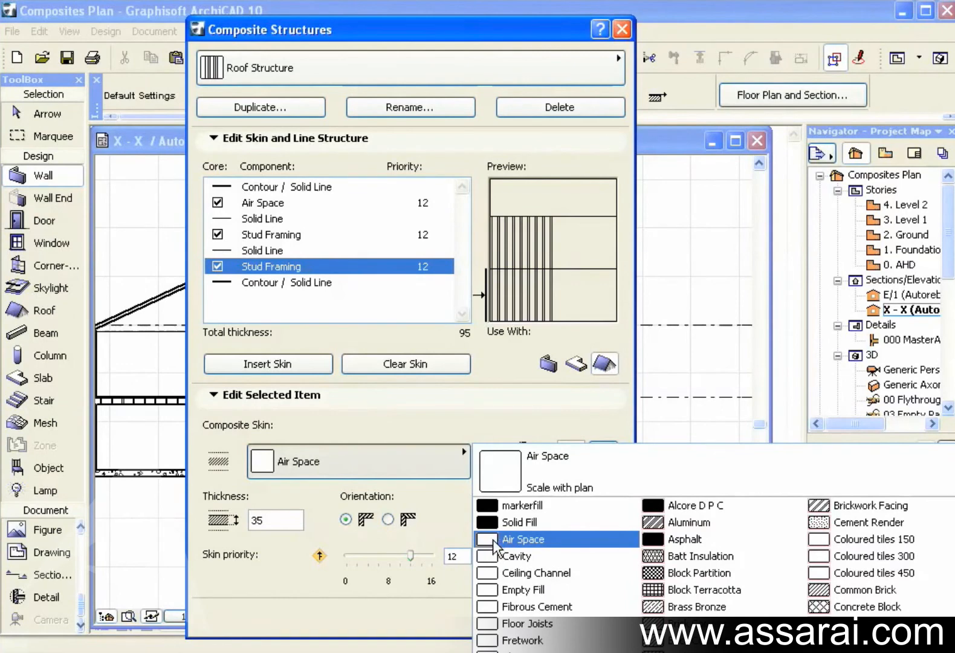
click(506, 539)
drag(296, 520, 205, 526)
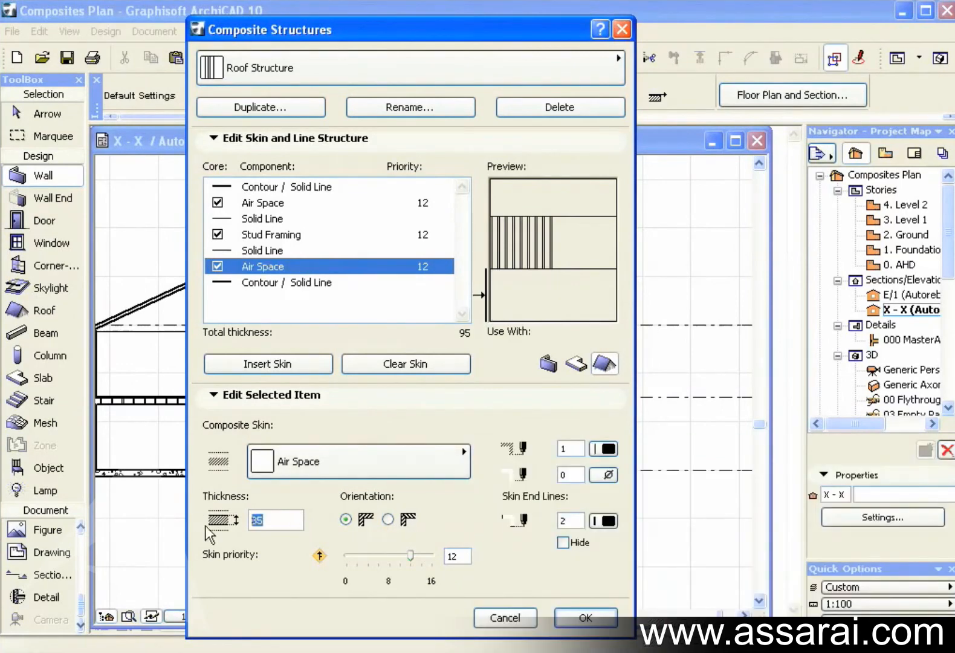
text(120)
key(Return)
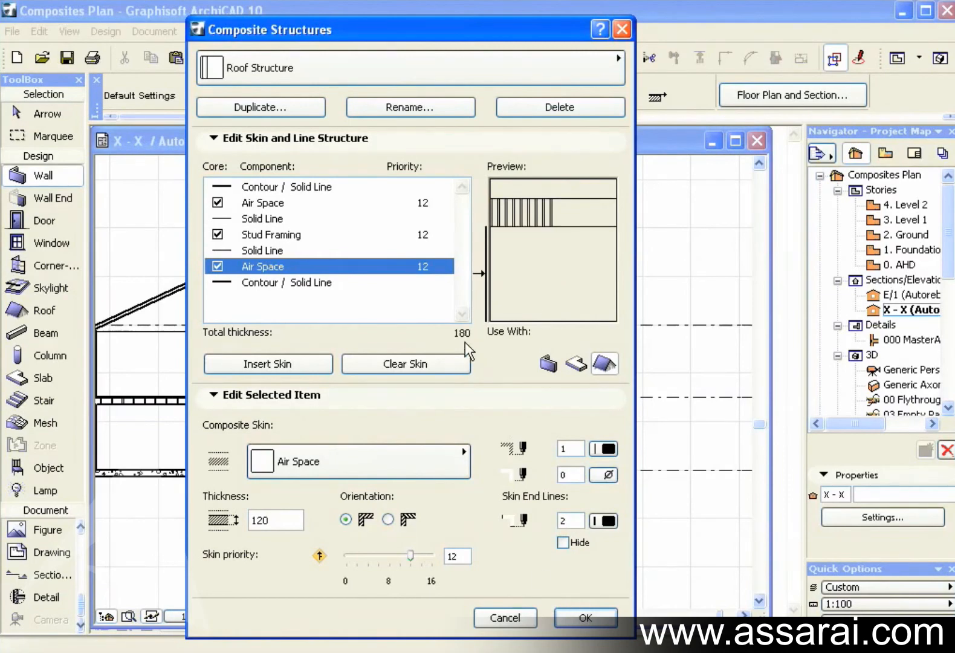
click(585, 617)
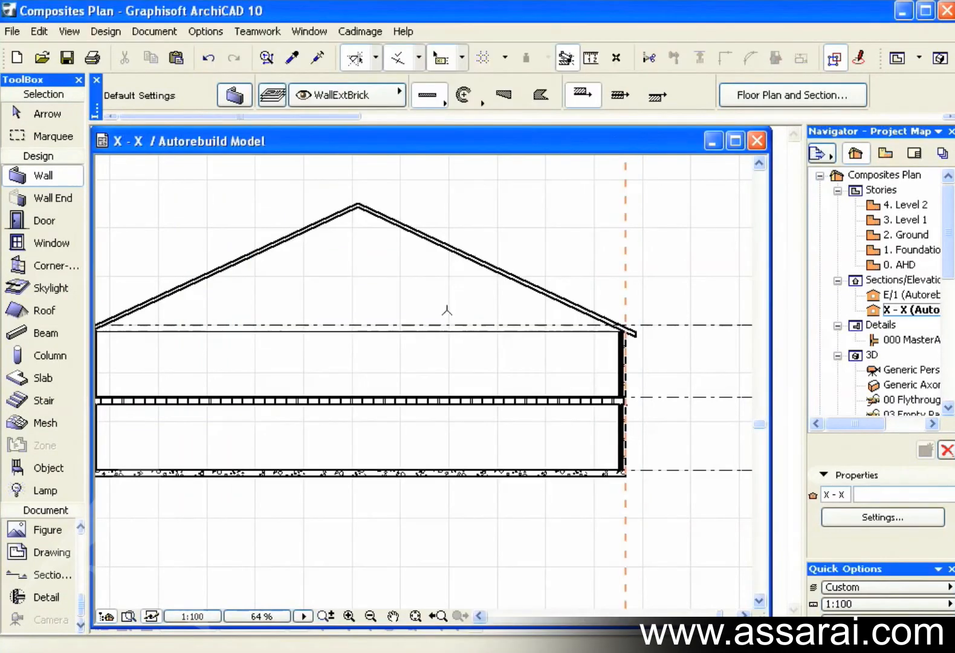
scroll(385, 215, up, 4)
Step: Select both roof slopes in section X-X and reach their cut fill setting
click(379, 218)
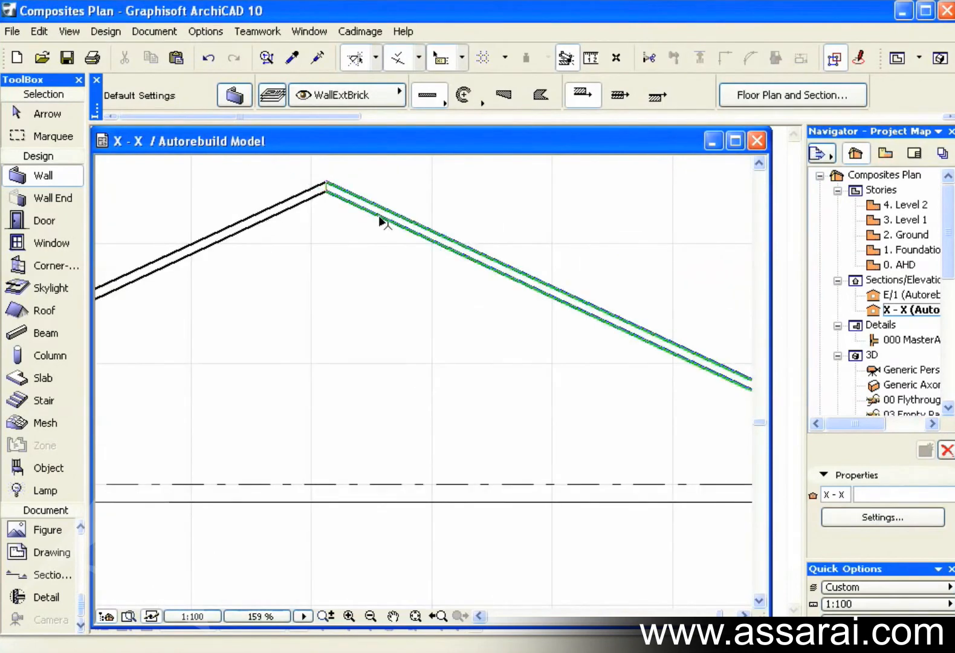
shift+click(293, 213)
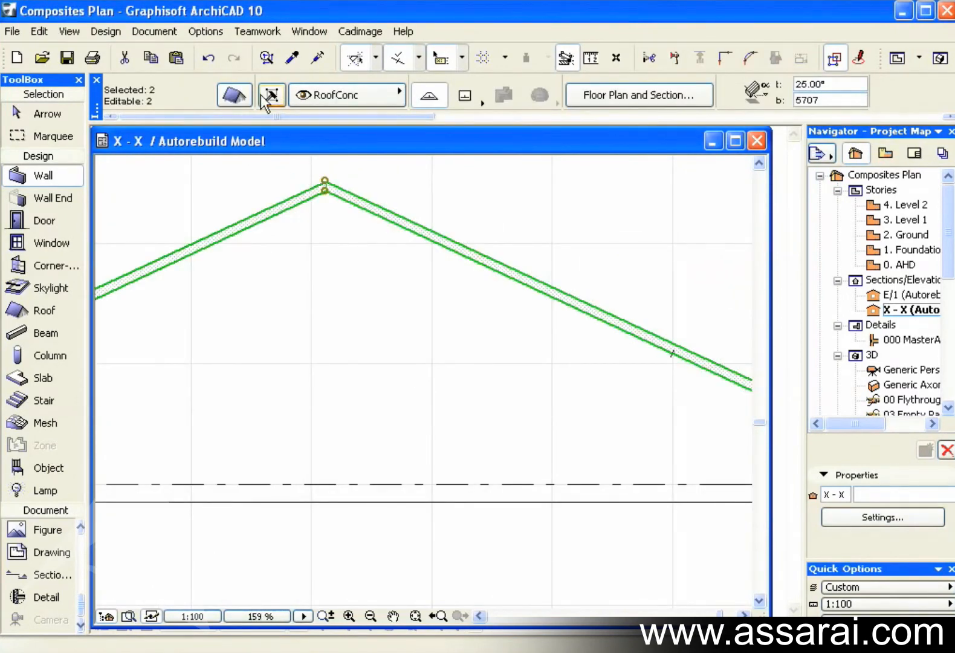
click(235, 95)
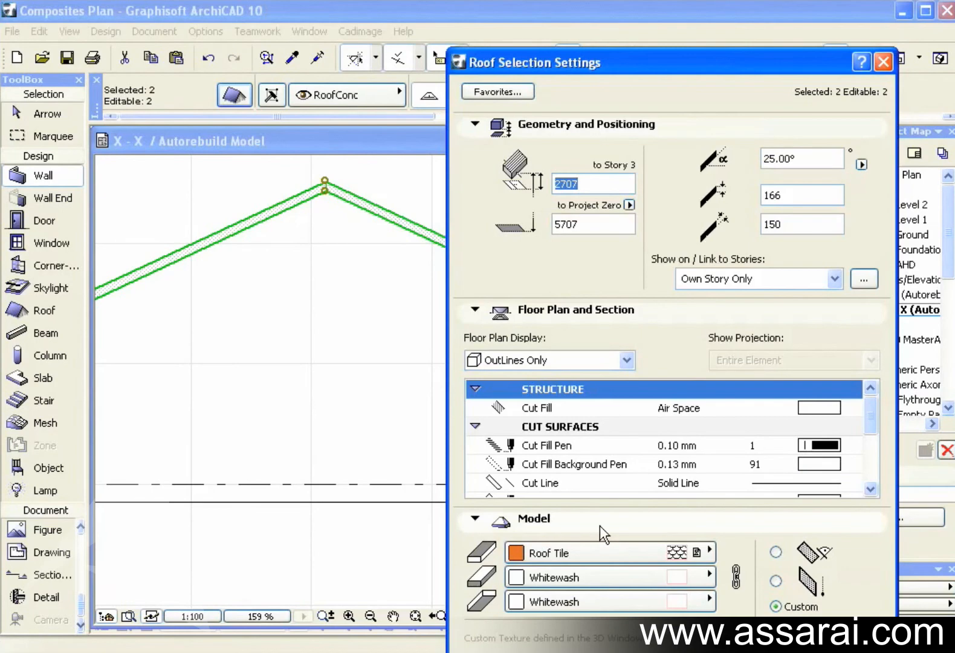
click(709, 408)
Step: Set the roof cut fill to the Roof Structure composite, apply it and deselect
click(853, 408)
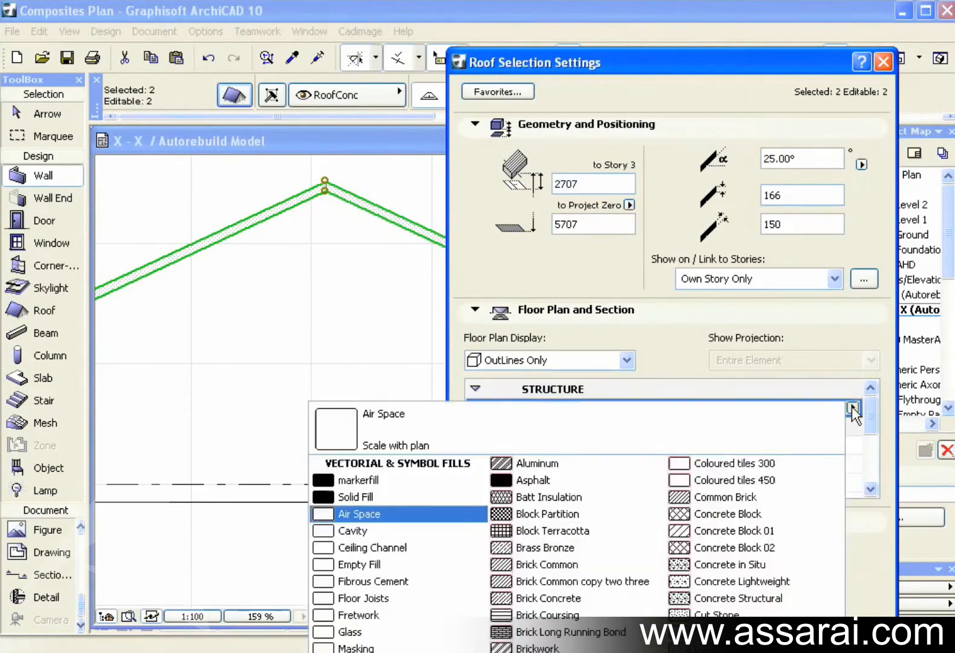
scroll(746, 567, down, 5)
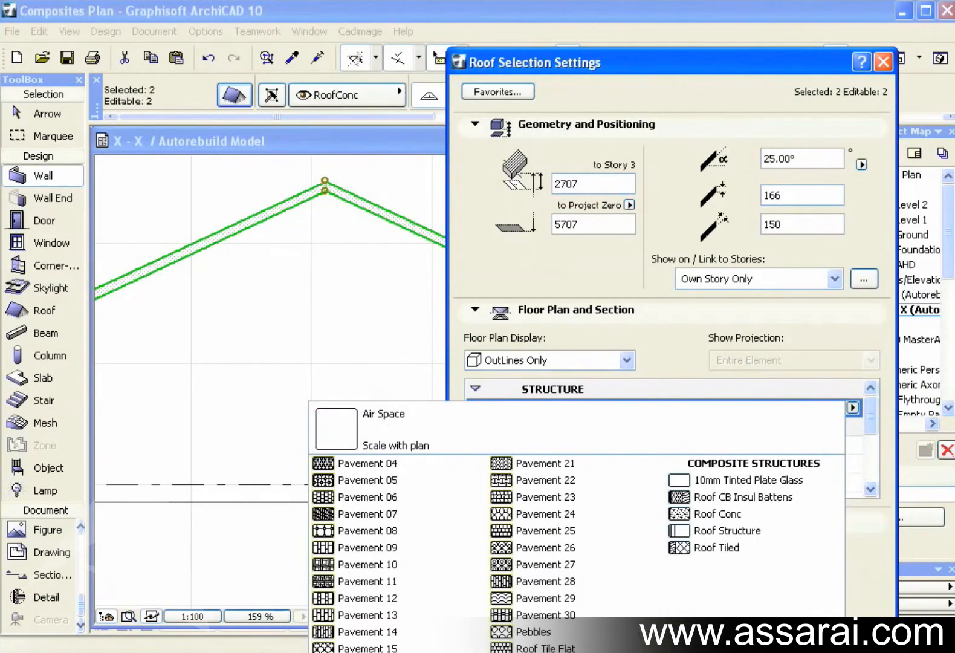
click(727, 530)
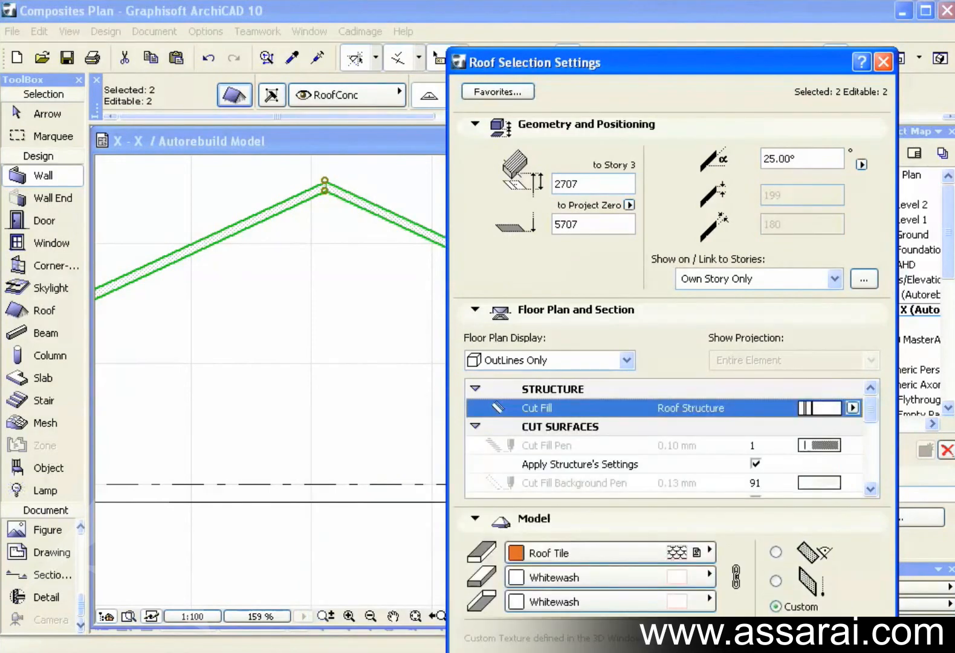
key(Return)
click(614, 252)
scroll(605, 302, up, 3)
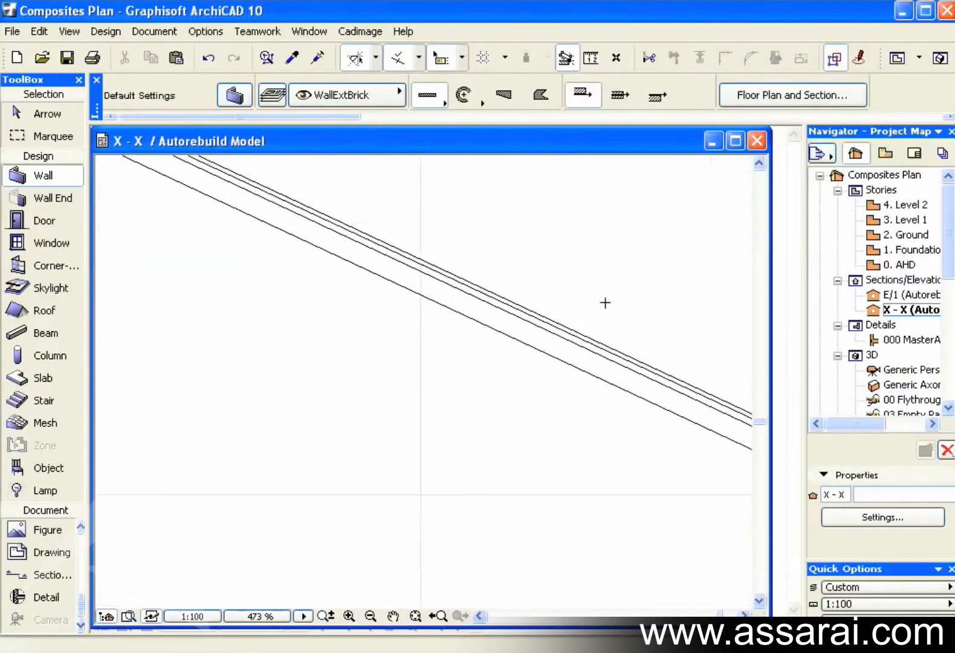
scroll(601, 359, down, 1)
scroll(589, 389, down, 6)
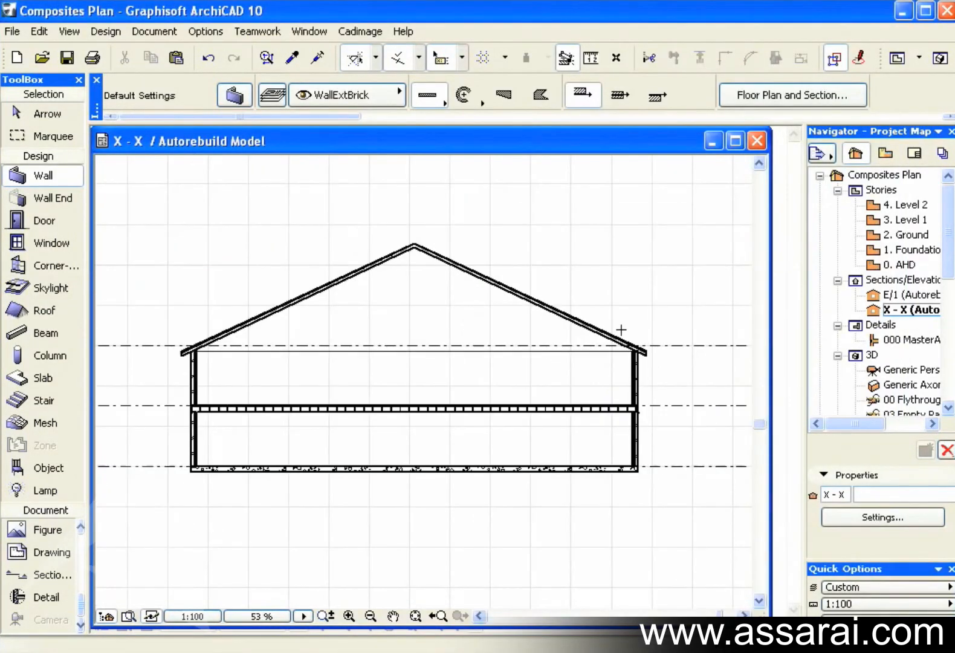